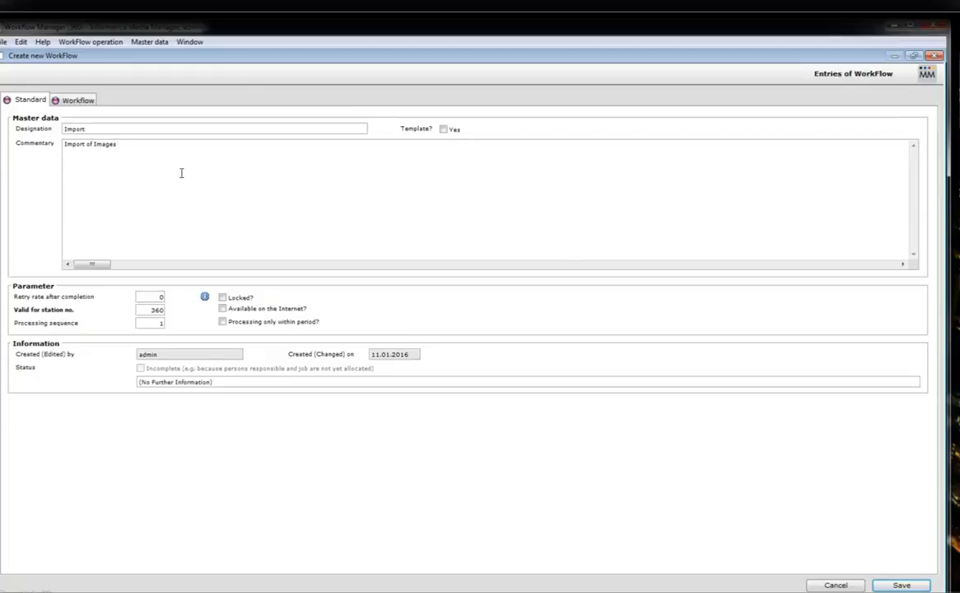
- Set the workflow's commentary to "Import of Images via Hotfolder" and bring up its empty workflow canvas
text(Import of Images via Hotfolder)
click(70, 101)
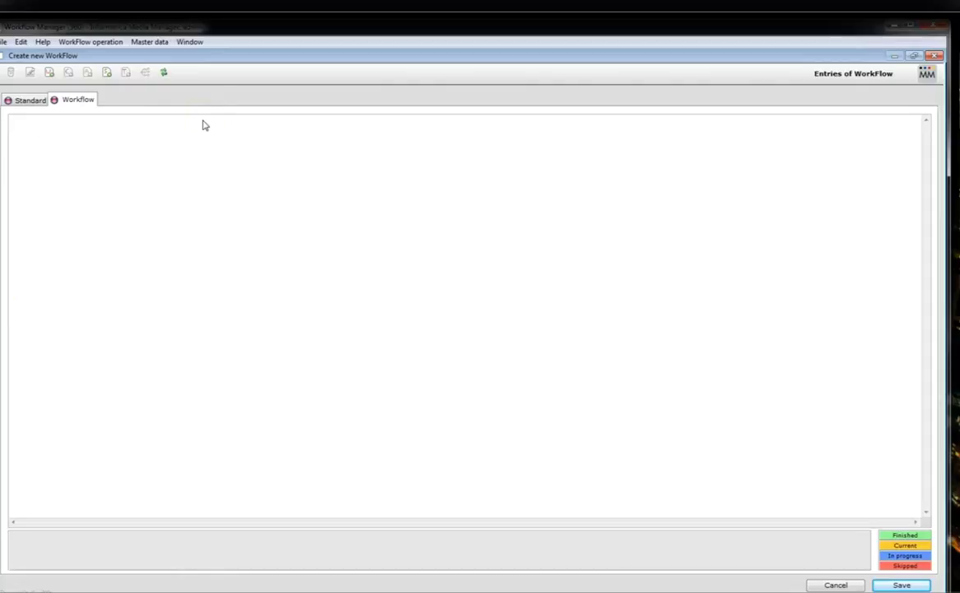
- Add a WatchPoint with data source "Has a media object been created or changed?" for client Demo Customer, placed midway down the canvas's left edge
click(50, 73)
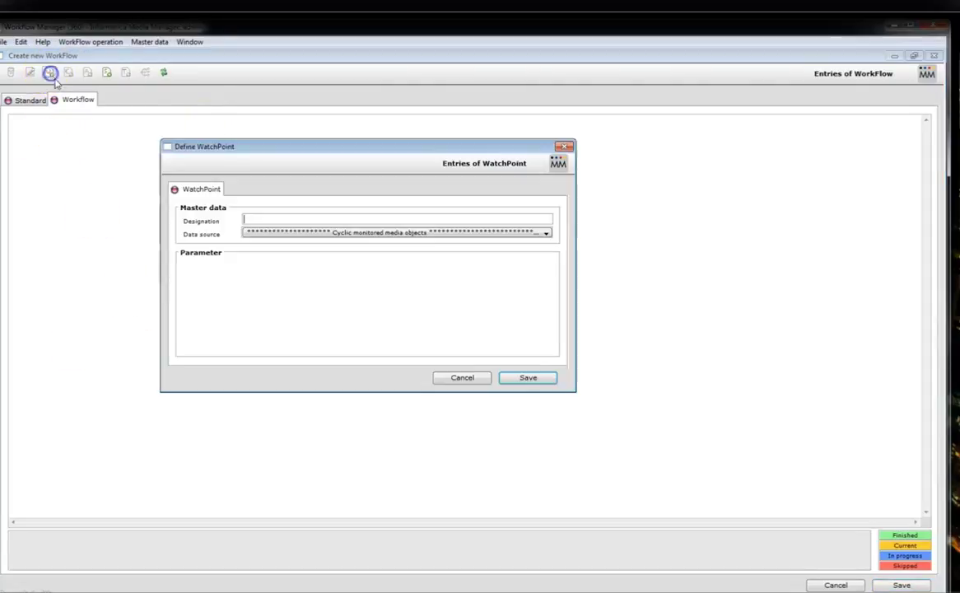
click(409, 232)
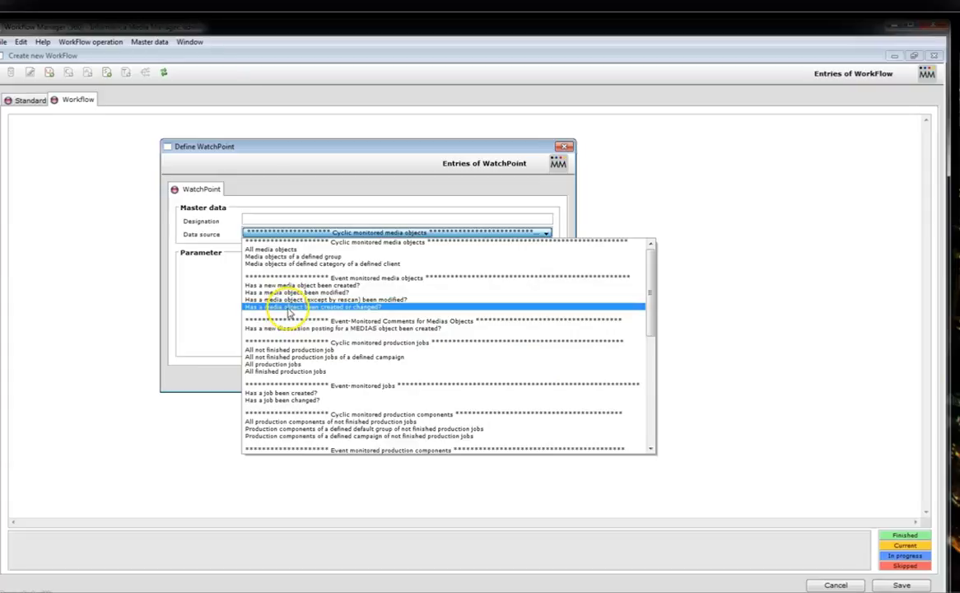
click(289, 307)
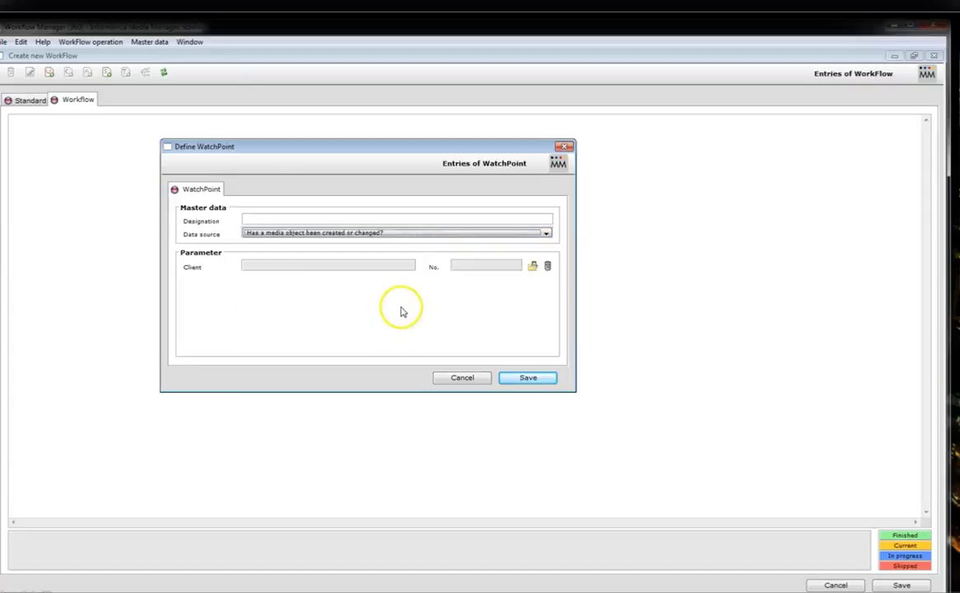
click(532, 266)
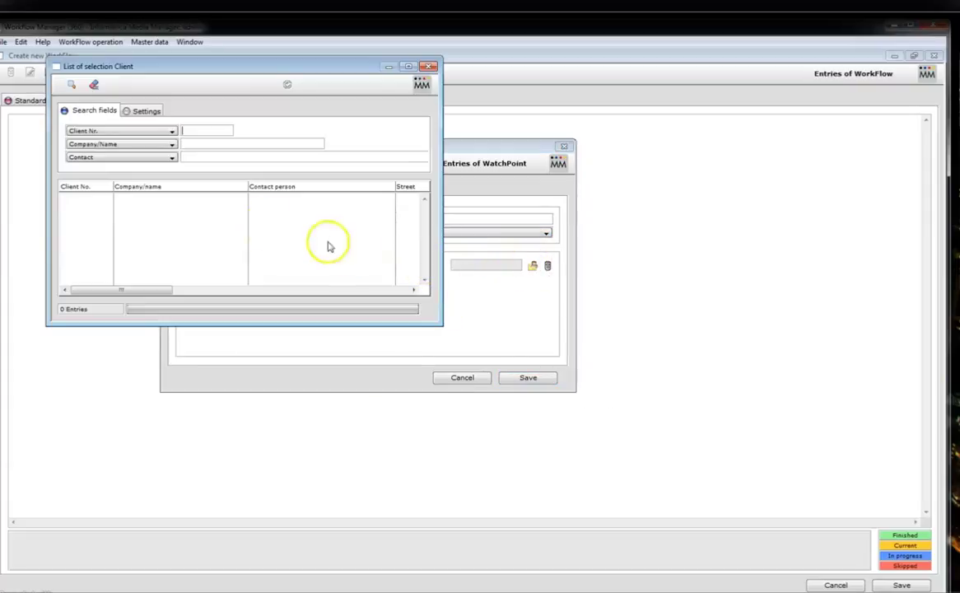
click(71, 84)
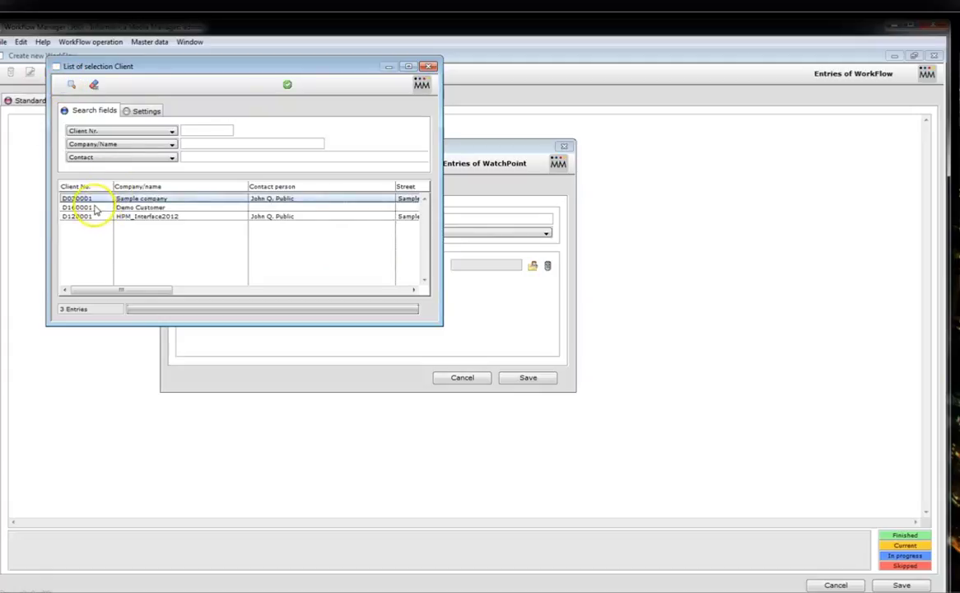
double_click(97, 211)
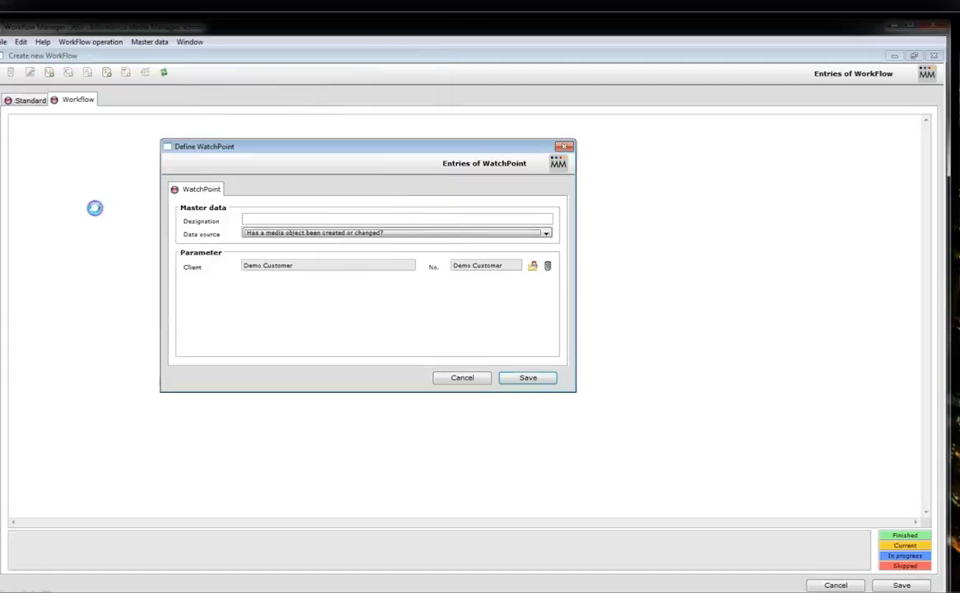
click(526, 377)
drag(34, 135, 63, 328)
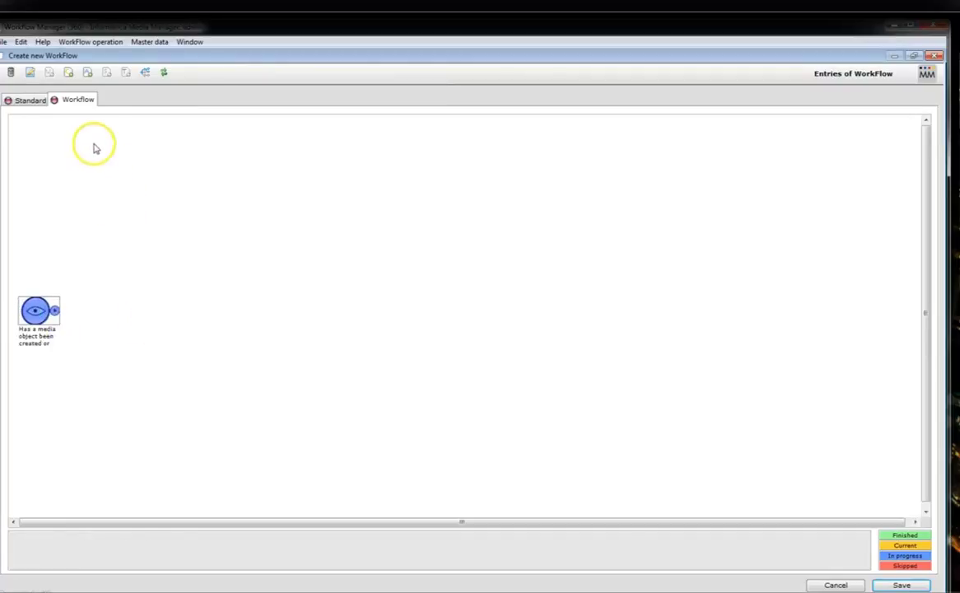
- Add a CheckPoint testing whether status "01 Hotfolder Import" is set, placed above and to the right of the WatchPoint
click(68, 72)
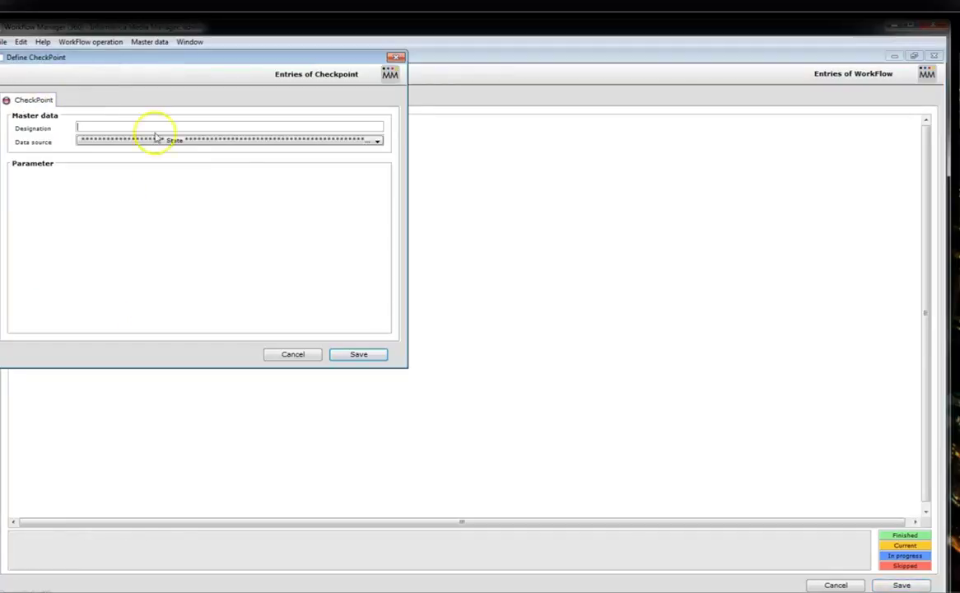
click(223, 140)
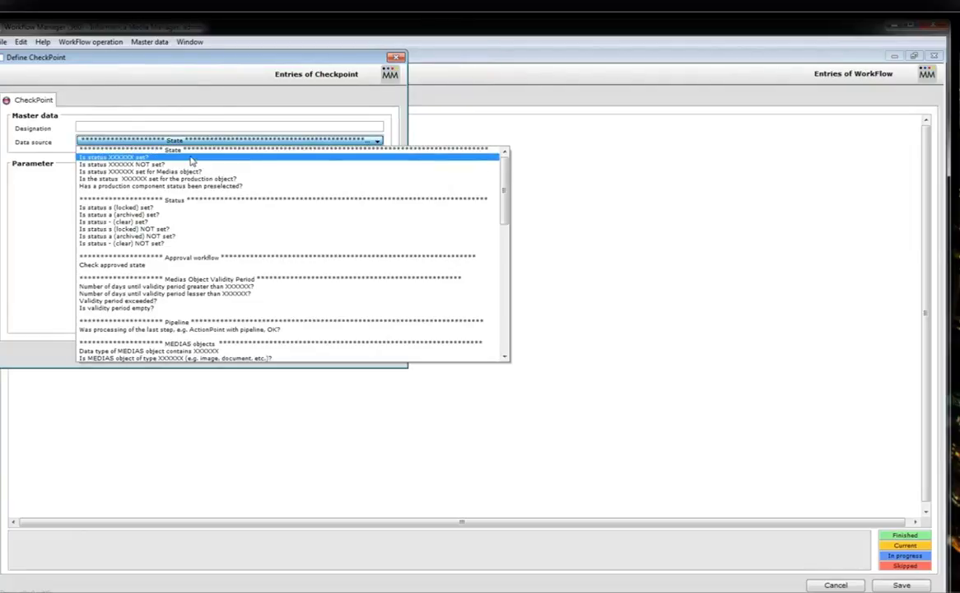
click(190, 157)
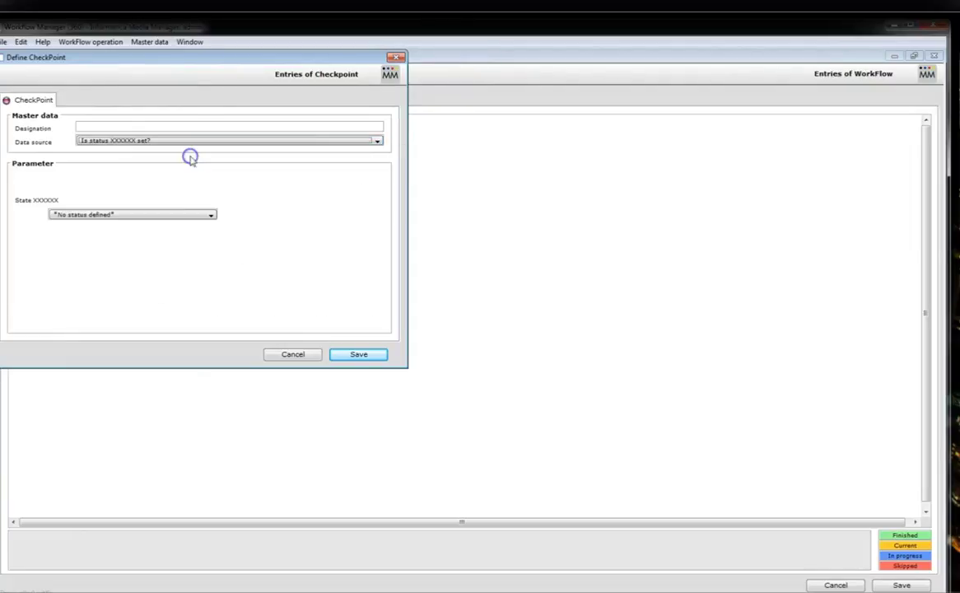
click(165, 215)
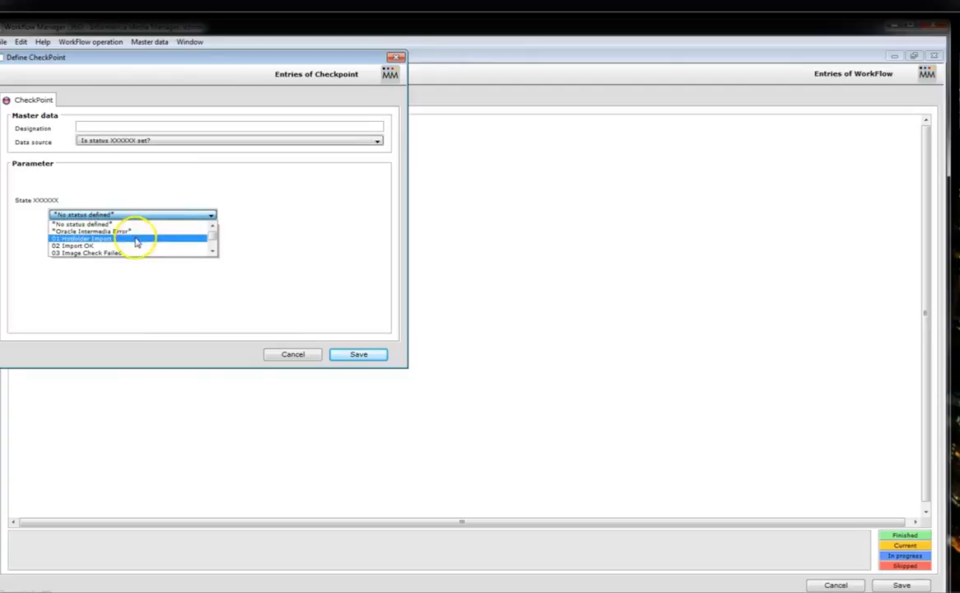
click(135, 238)
click(356, 353)
drag(34, 136, 191, 255)
- Connect the WatchPoint's output to the status CheckPoint
click(65, 312)
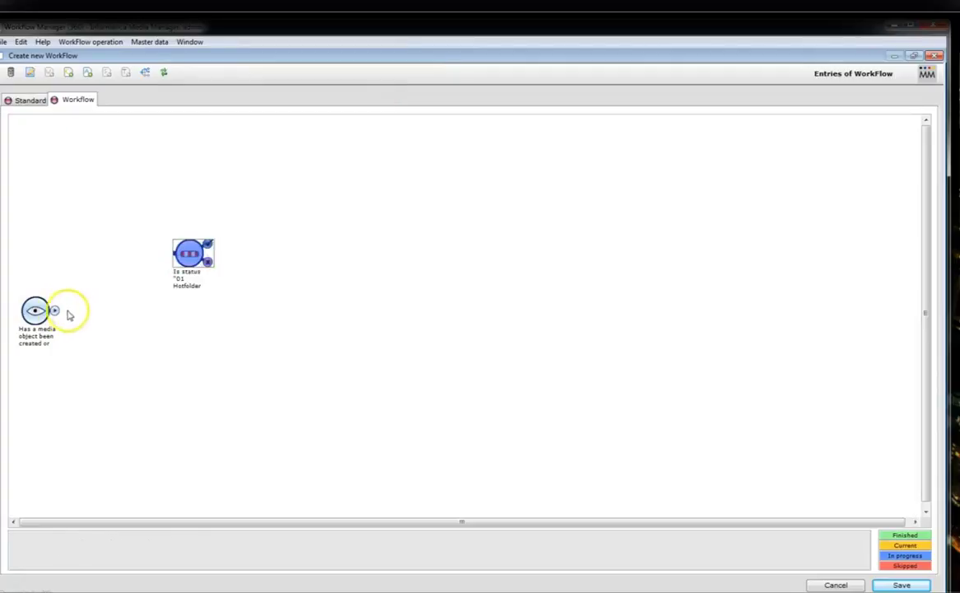
click(194, 255)
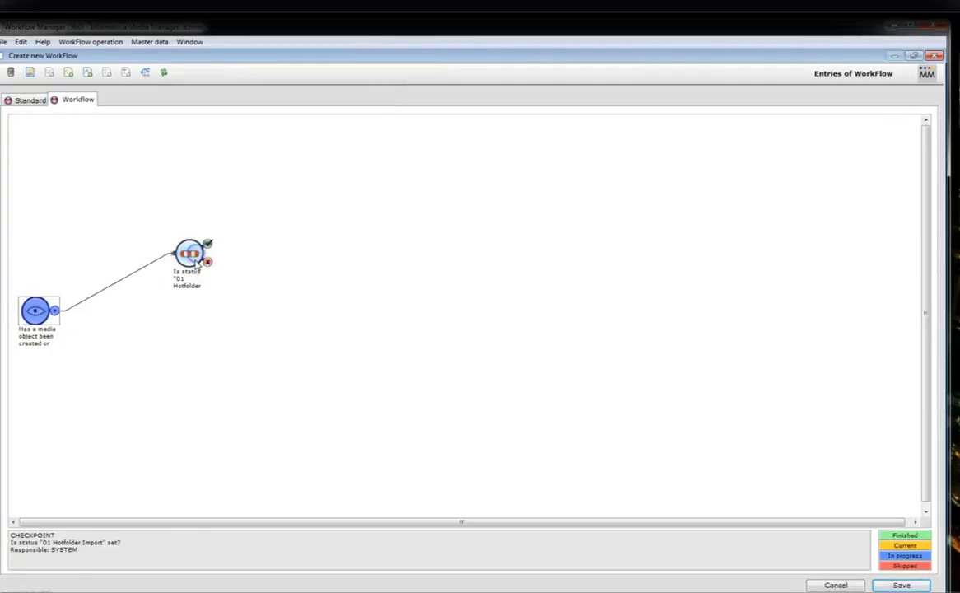
click(237, 258)
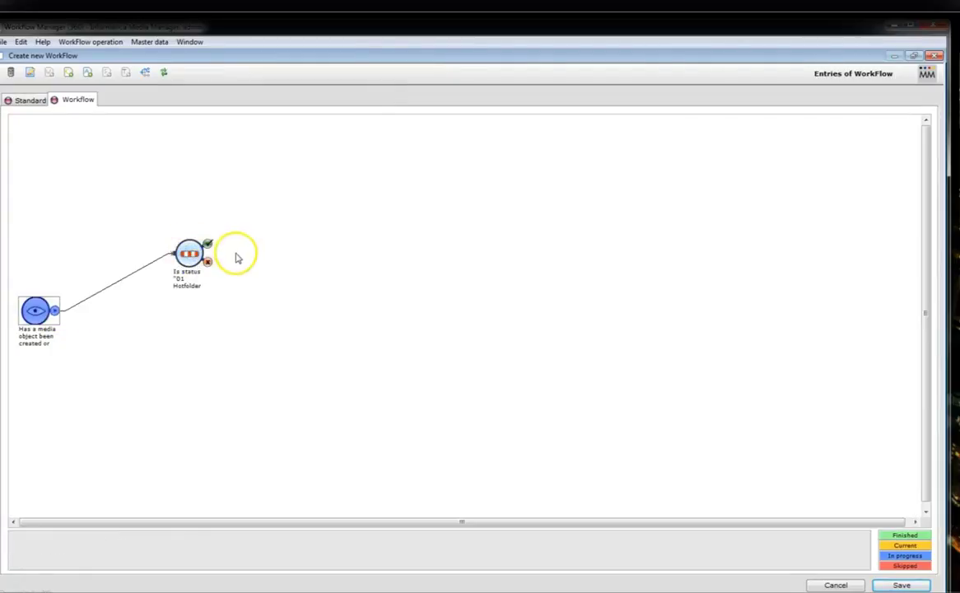
- Add an ActionPoint that sets the state to "02 Import OK", placed to the right of the status CheckPoint
click(87, 74)
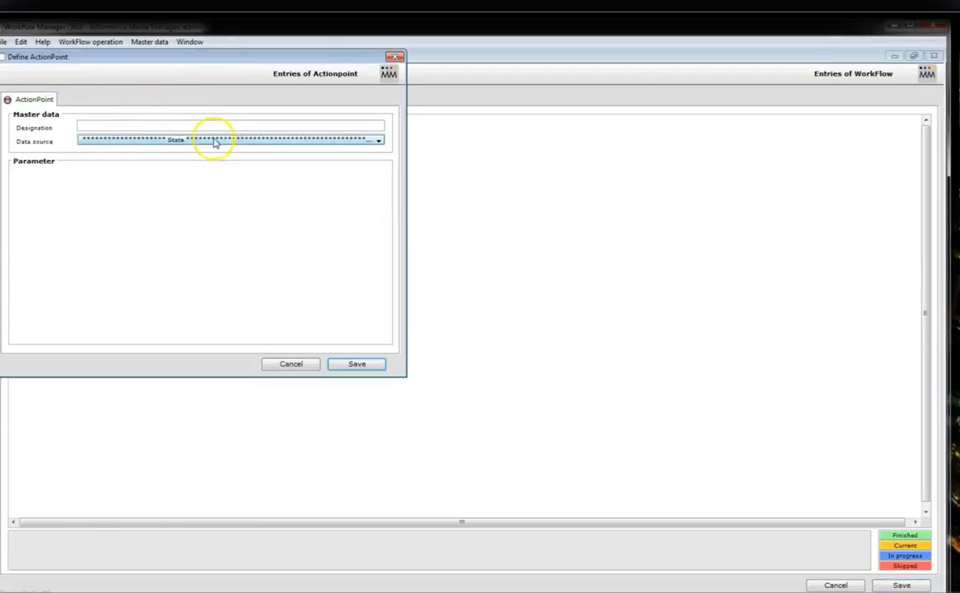
click(214, 142)
click(176, 153)
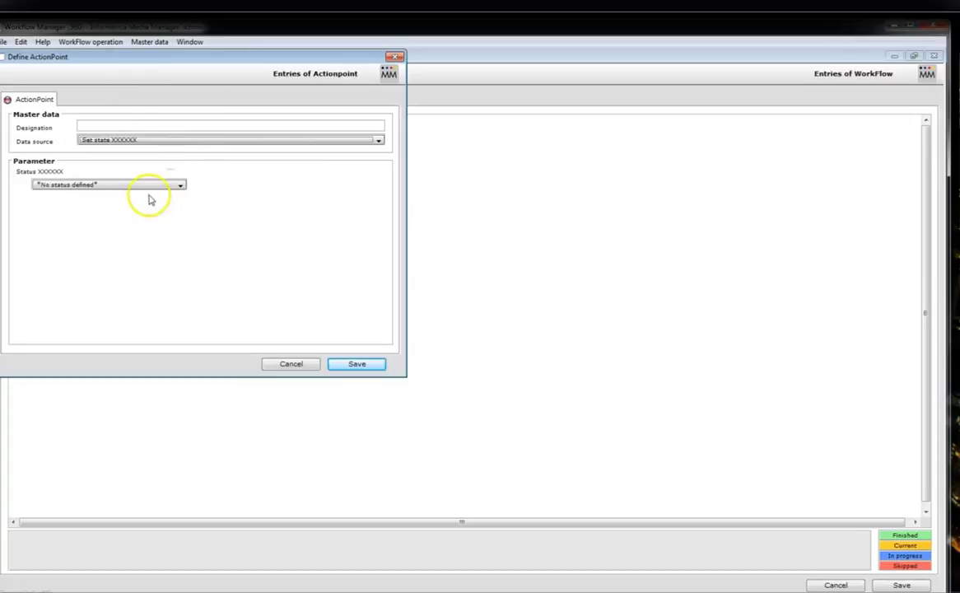
click(144, 185)
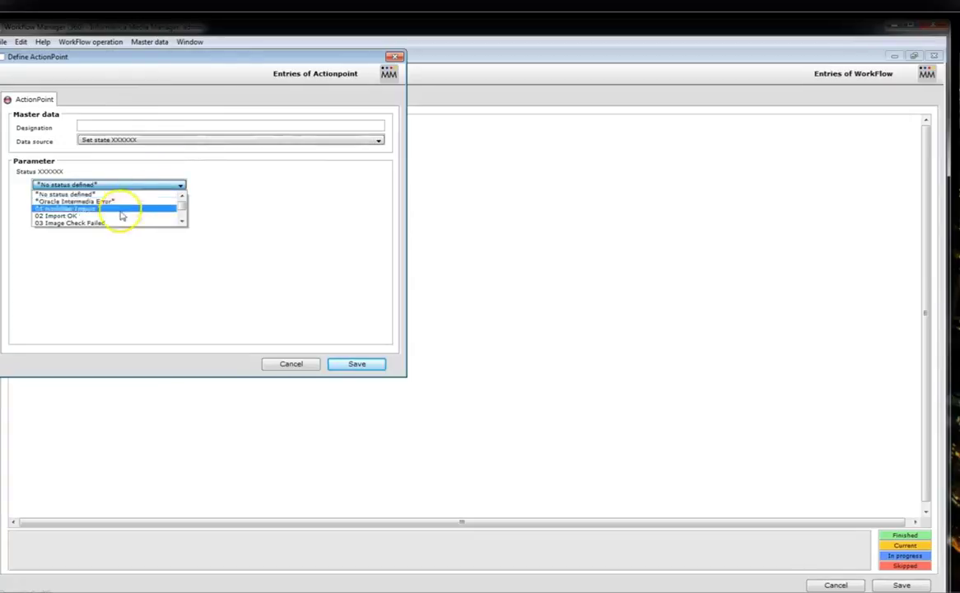
click(112, 215)
click(107, 185)
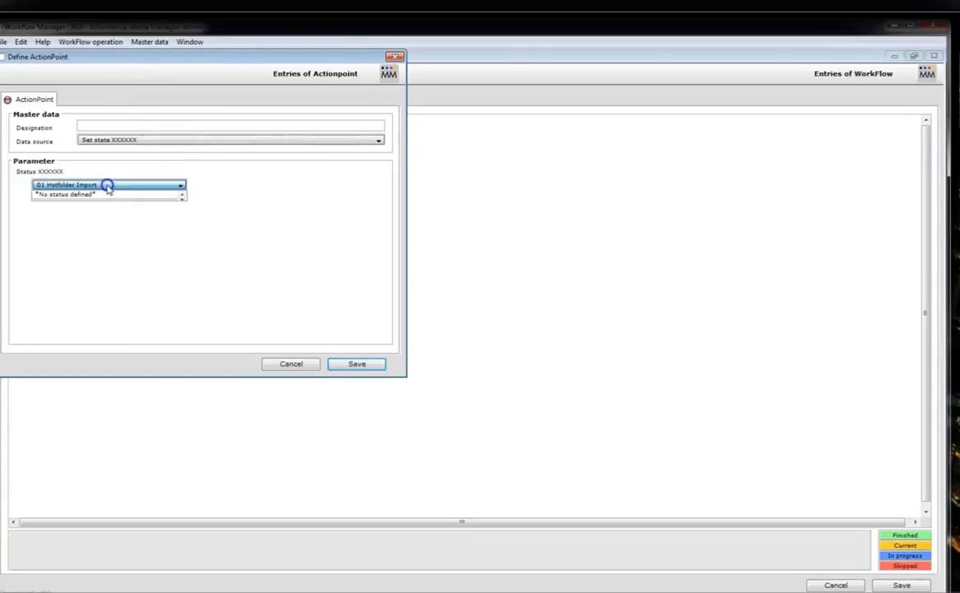
click(86, 216)
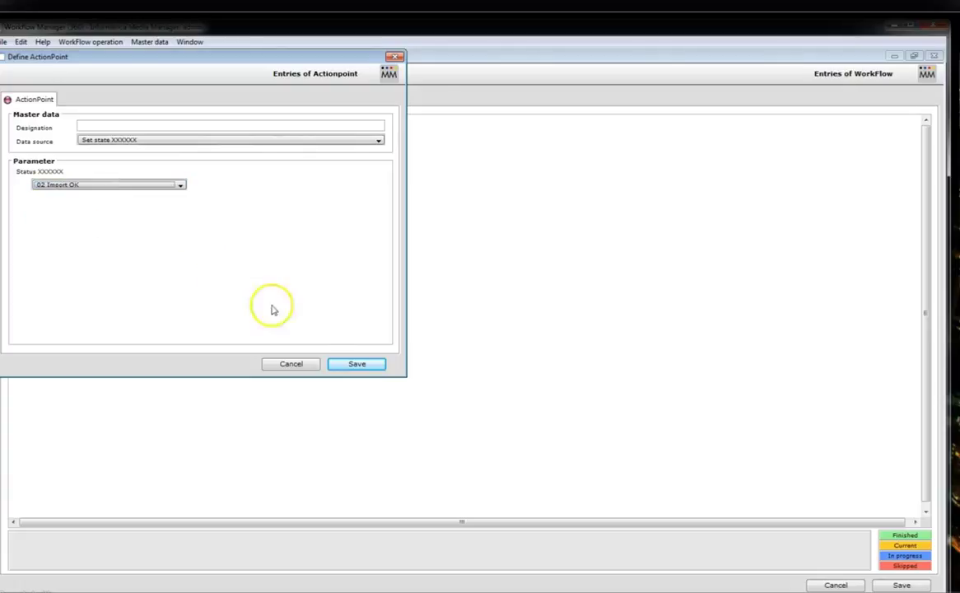
click(354, 363)
click(37, 142)
drag(43, 146, 350, 258)
- Connect the status CheckPoint's positive output to the ActionPoint and position the ActionPoint farther right and higher
click(197, 249)
drag(213, 244, 470, 206)
click(385, 285)
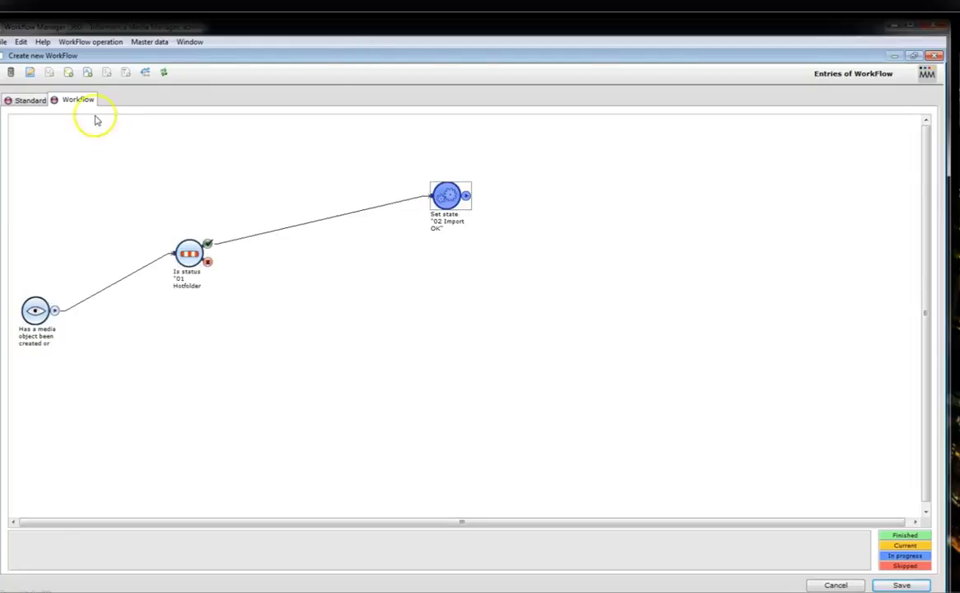
- Add a CheckPoint testing whether the MEDIAS object is of type Image, placed just below the ActionPoint
click(69, 72)
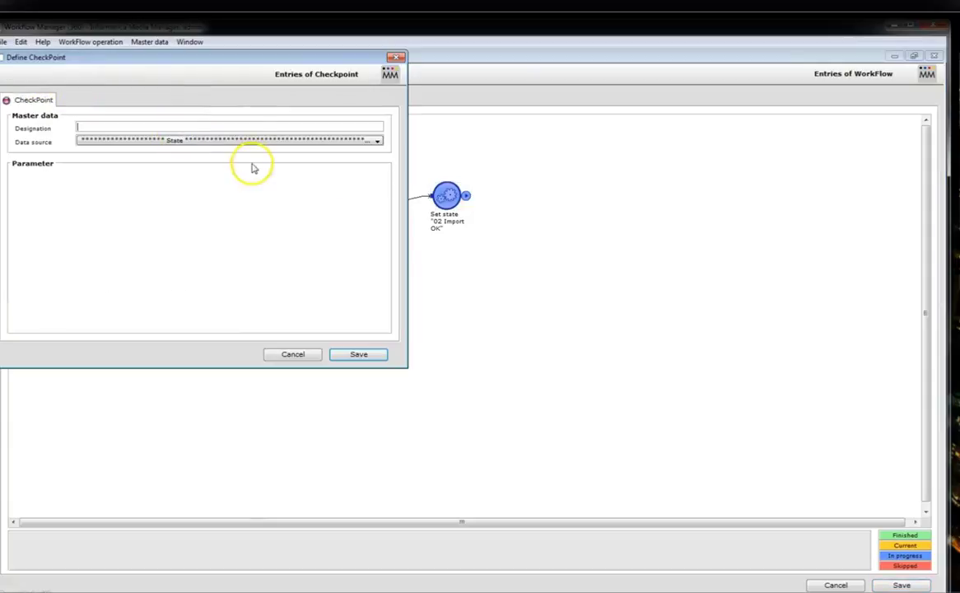
click(247, 146)
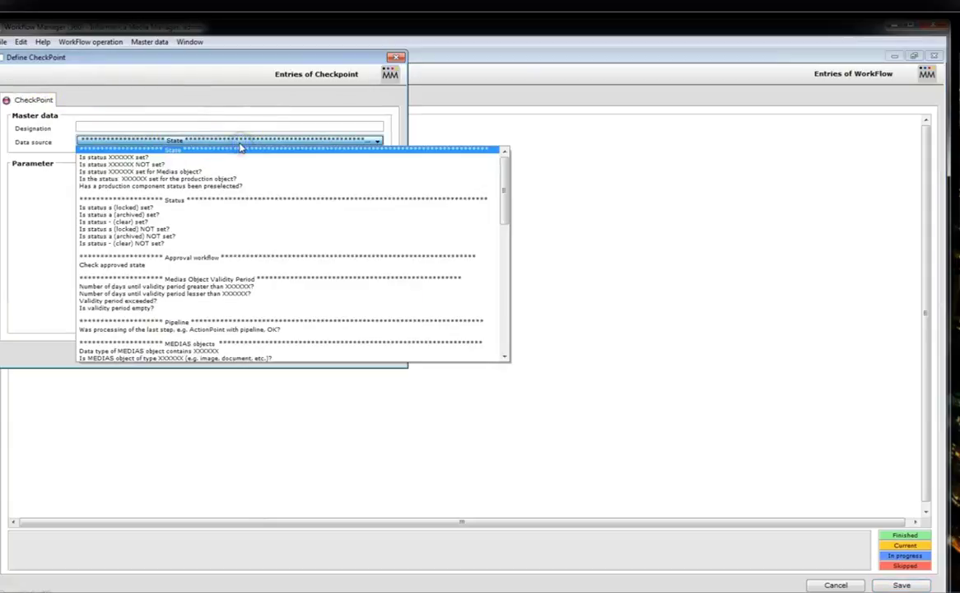
click(275, 357)
click(128, 216)
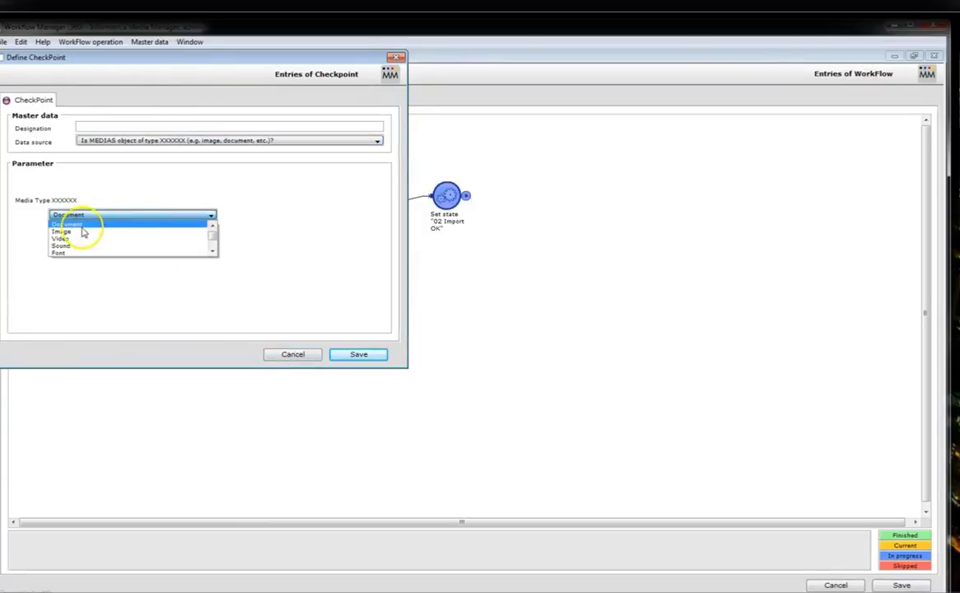
click(78, 231)
click(361, 355)
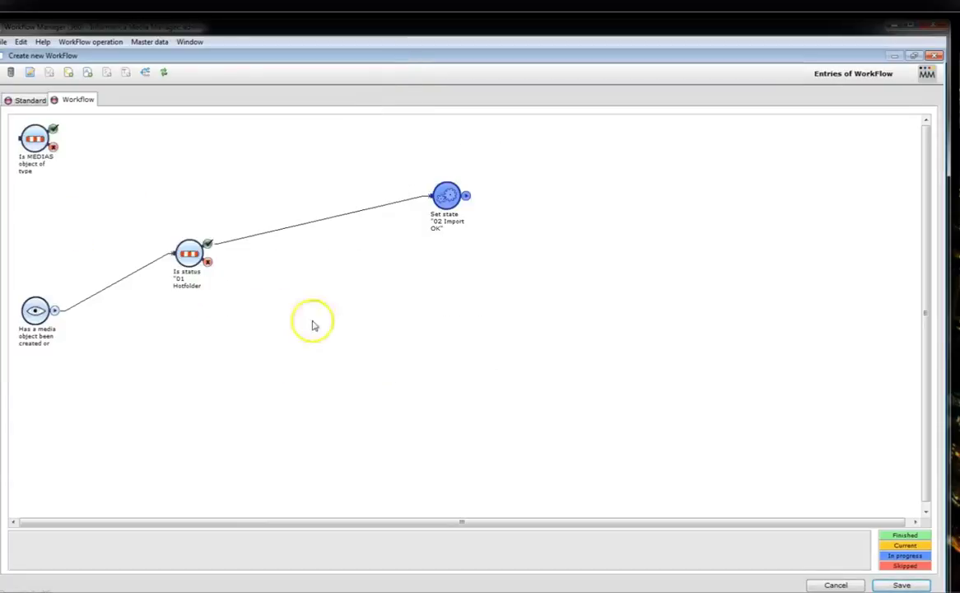
drag(35, 138, 397, 254)
- Route the status CheckPoint's positive output through the image-type CheckPoint to the ActionPoint, spacing the two CheckPoints farther apart
click(208, 239)
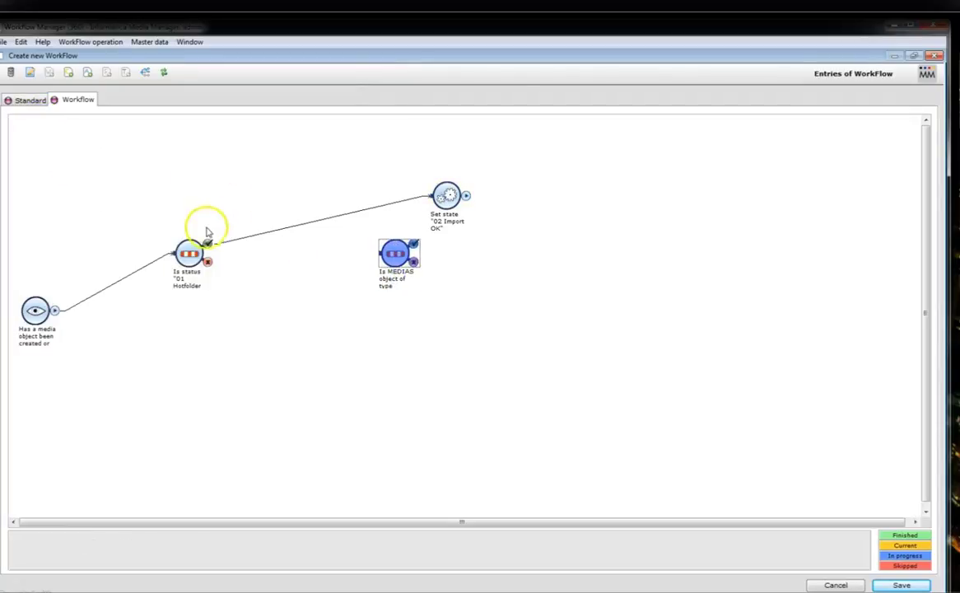
click(395, 254)
click(398, 254)
drag(398, 256, 306, 196)
click(310, 188)
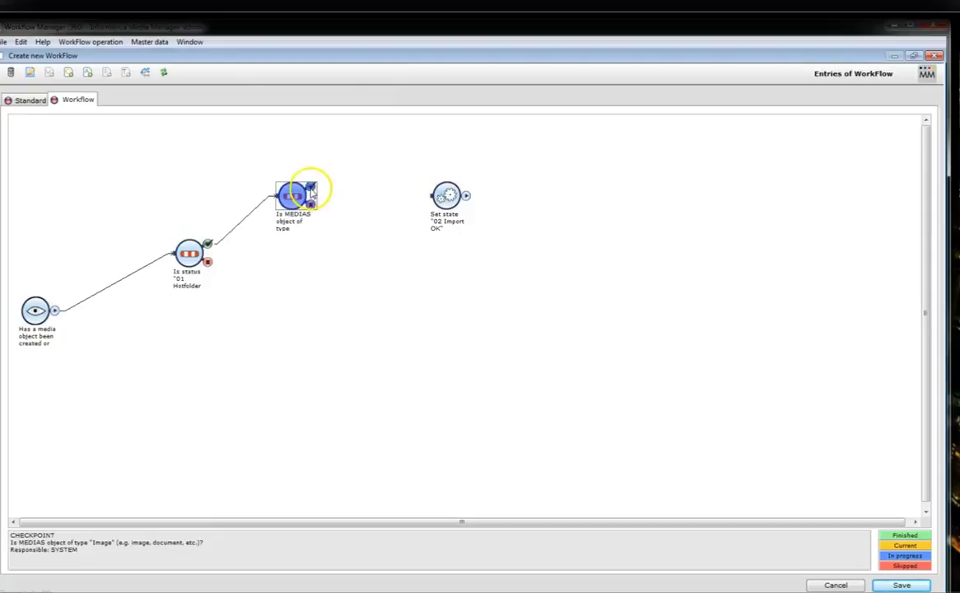
click(451, 200)
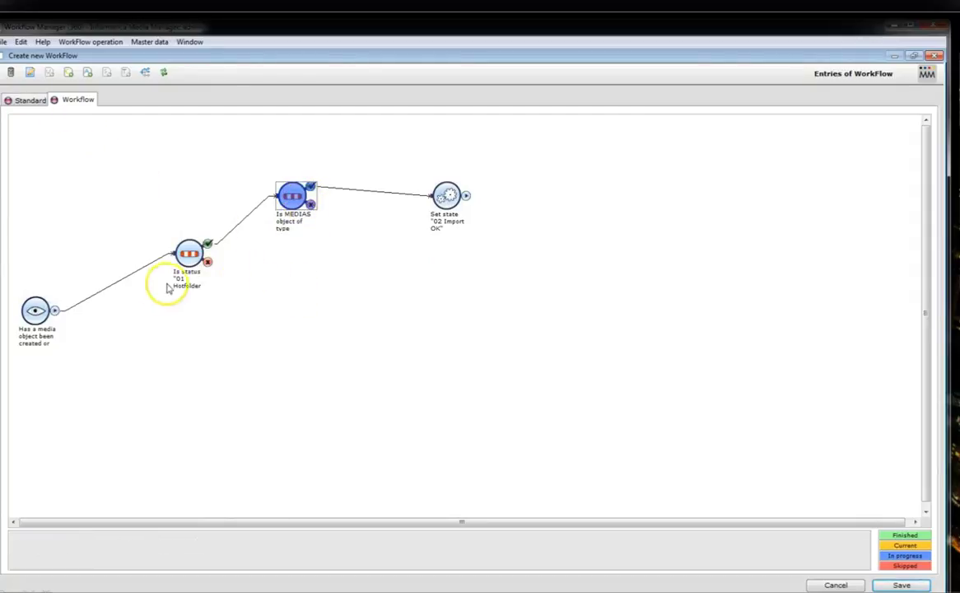
drag(182, 253, 140, 253)
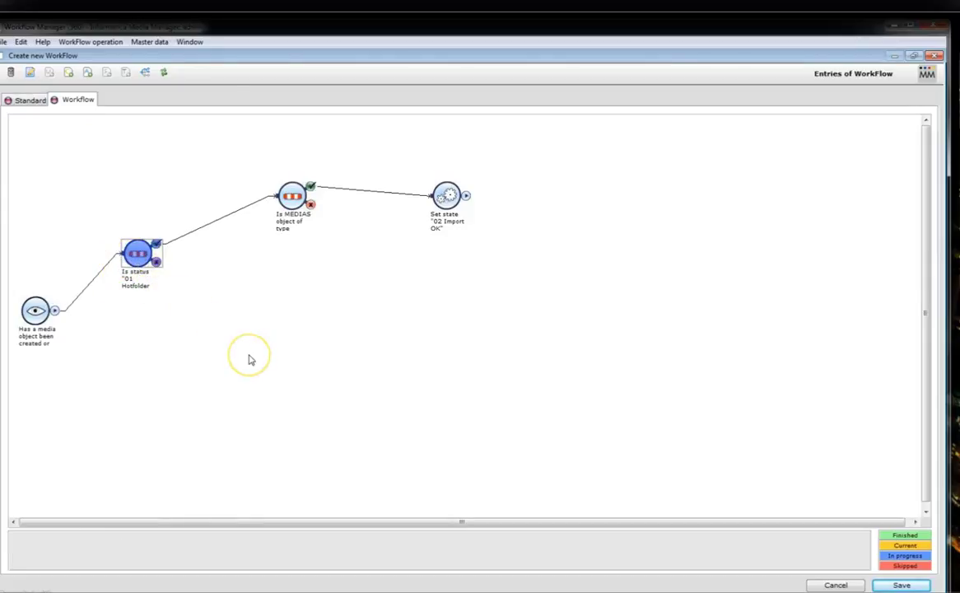
- Add a second ActionPoint that sets the state to "02 Import OK", placed below the image-type CheckPoint
mouse_move(153, 285)
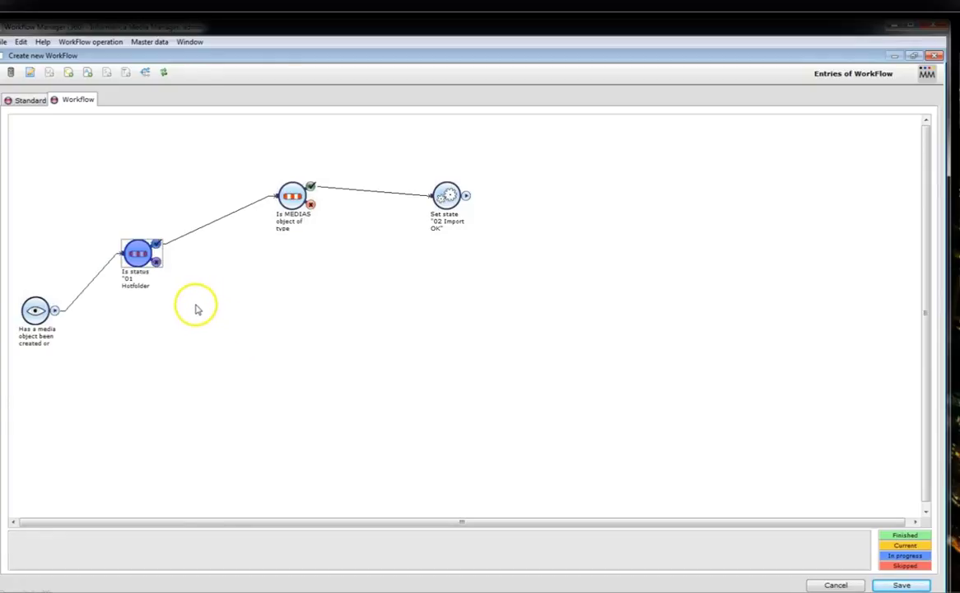
click(87, 75)
click(150, 142)
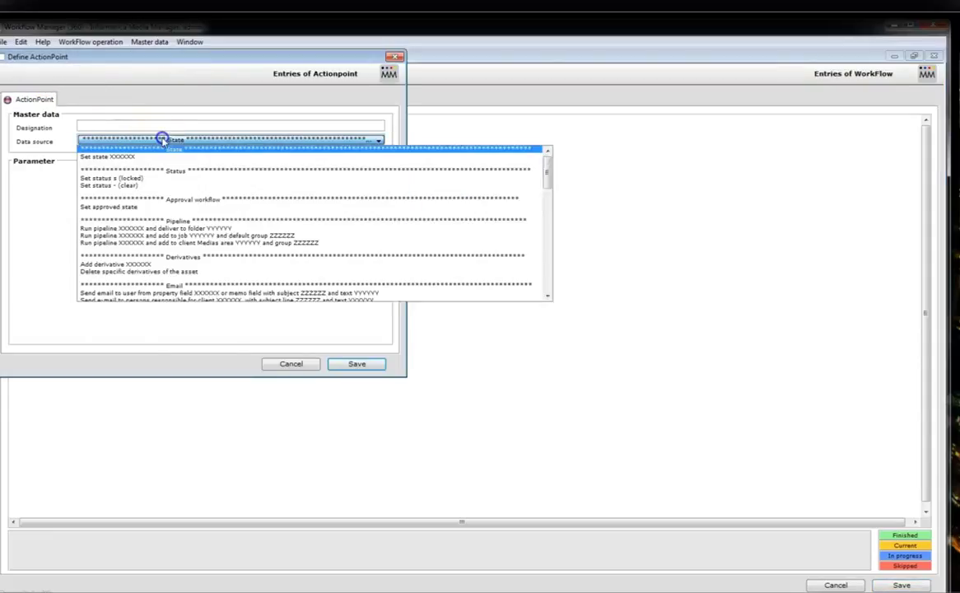
click(150, 157)
click(142, 186)
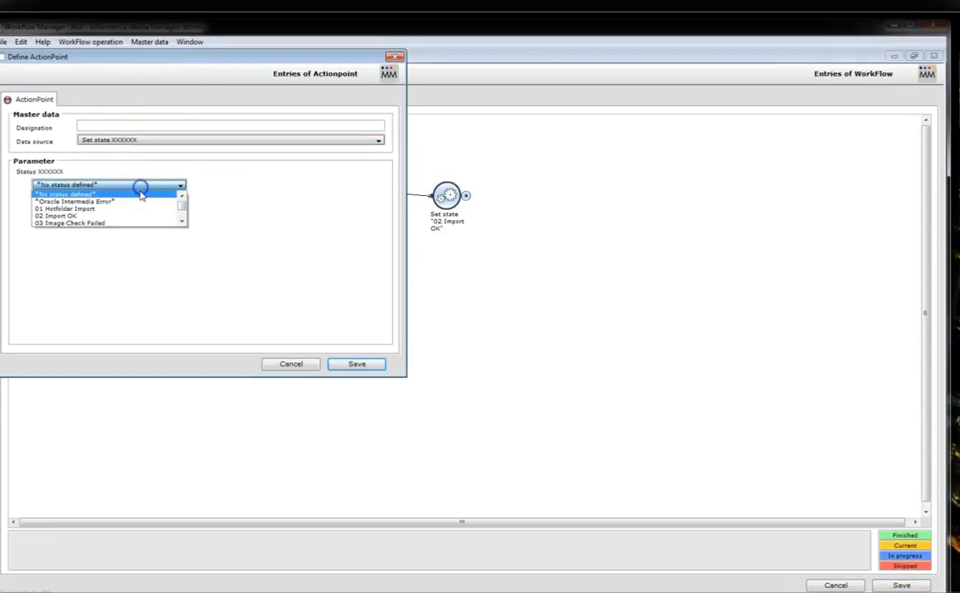
click(90, 215)
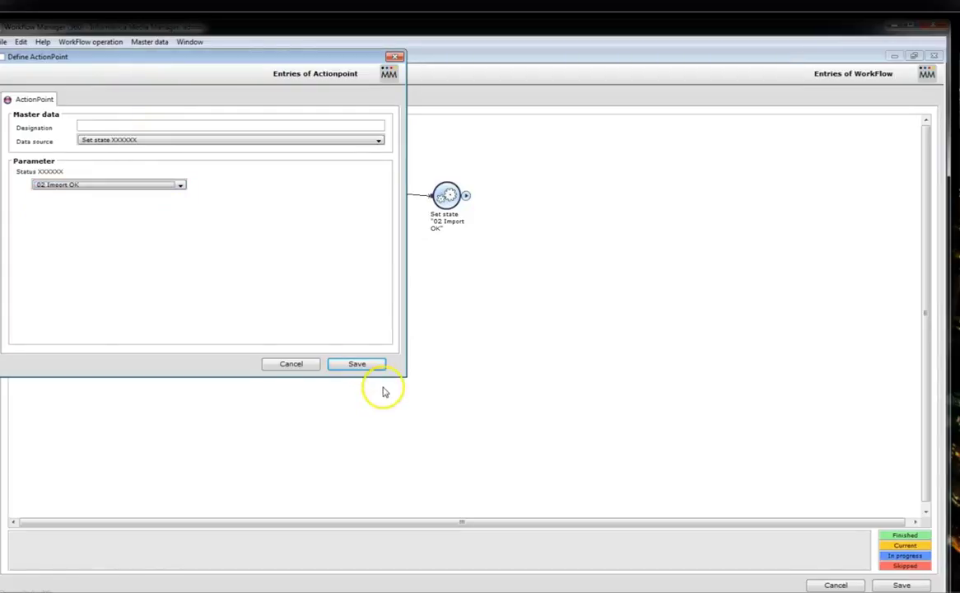
click(356, 364)
drag(34, 138, 296, 311)
- Connect the status CheckPoint's negative output to the lower ActionPoint, then select the image-type CheckPoint
click(156, 265)
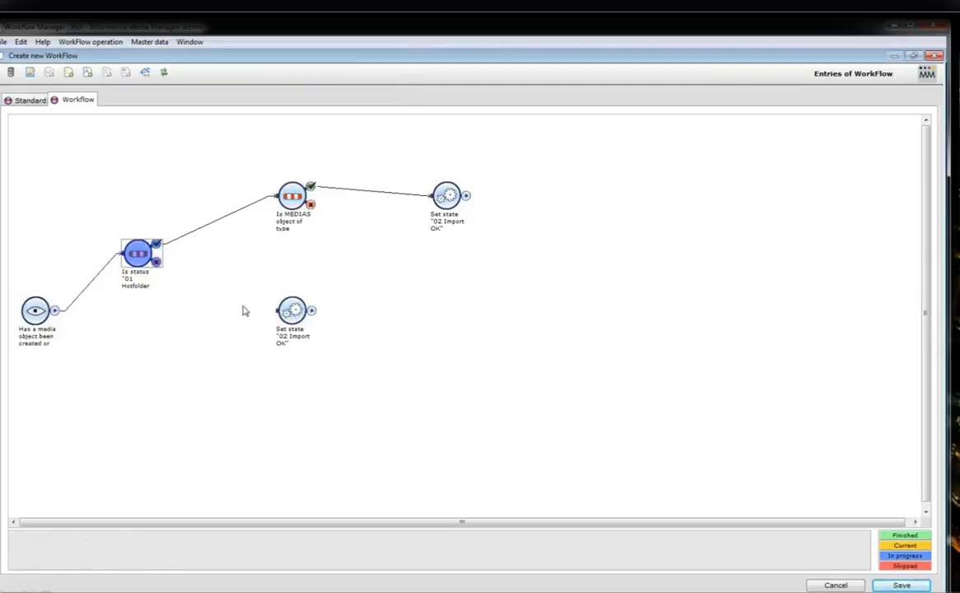
drag(154, 262, 279, 311)
click(293, 195)
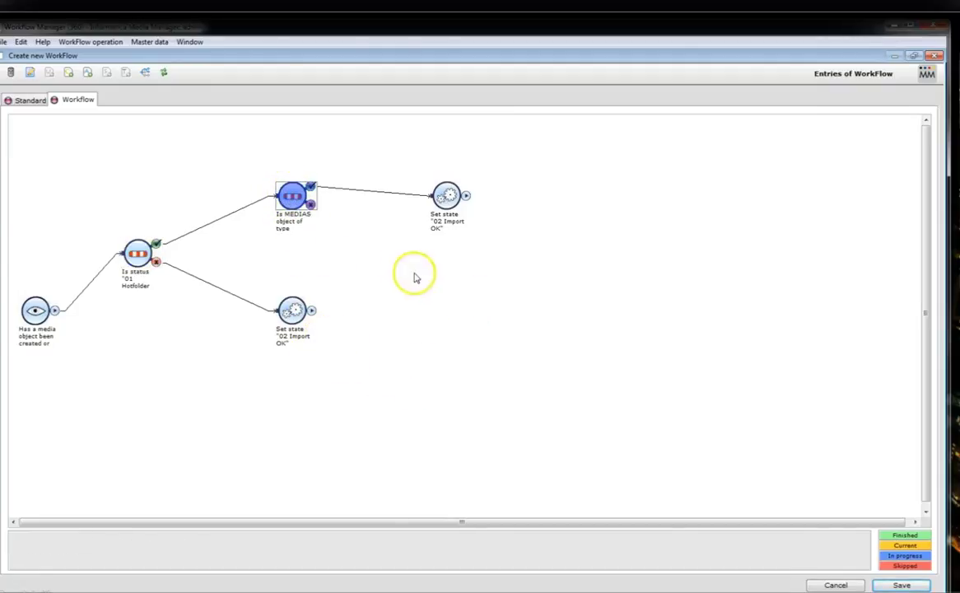
- Add an ActionPoint that sets the state to "03 Image Check Failed" and connect the image-type CheckPoint's negative output to it
click(89, 74)
click(156, 144)
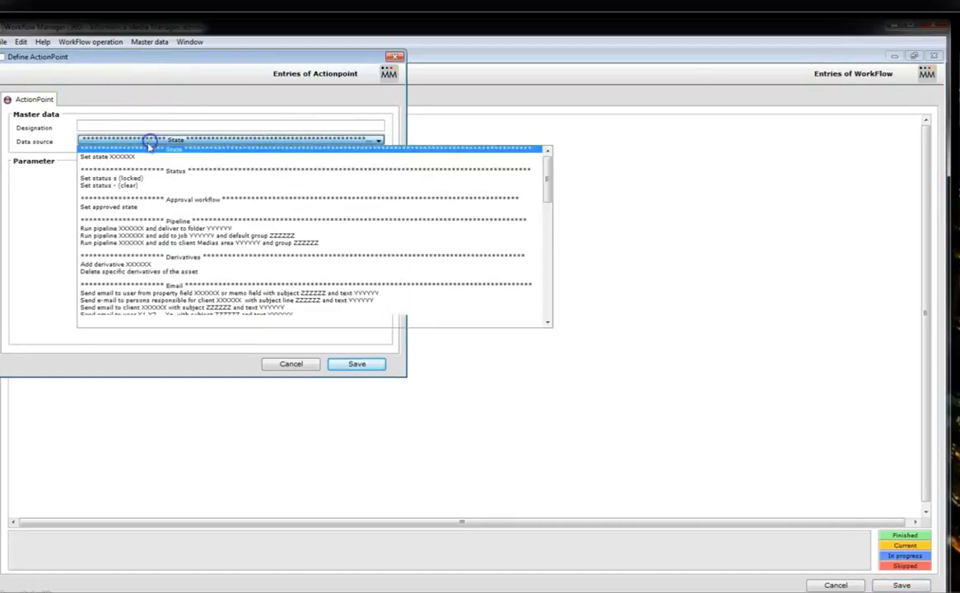
click(139, 155)
click(159, 186)
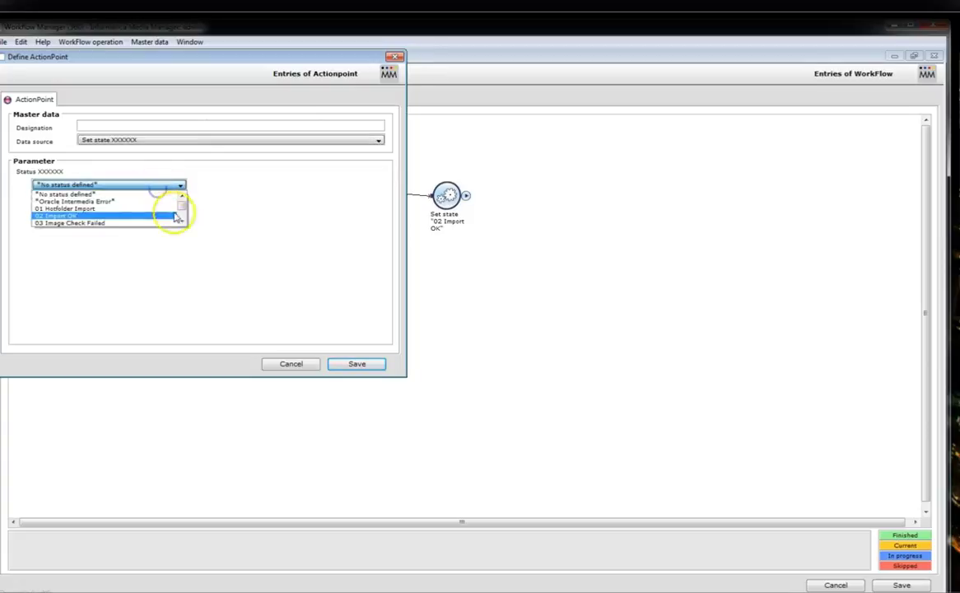
click(118, 223)
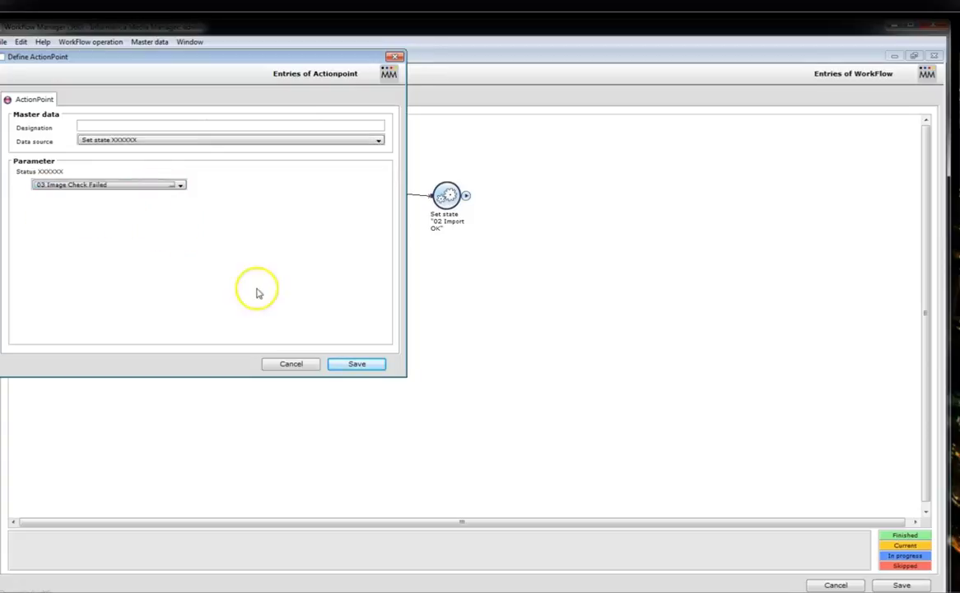
click(357, 364)
drag(22, 124, 432, 241)
click(309, 204)
drag(313, 205, 435, 253)
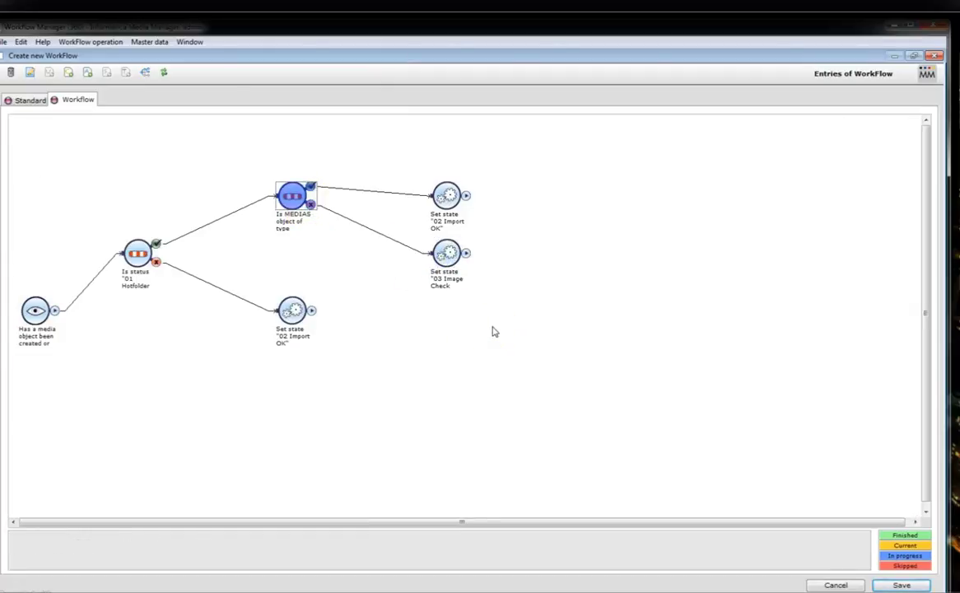
- Start defining another ActionPoint with "Set access level XXXXXX" as its data source
click(457, 191)
click(499, 259)
click(87, 74)
click(230, 140)
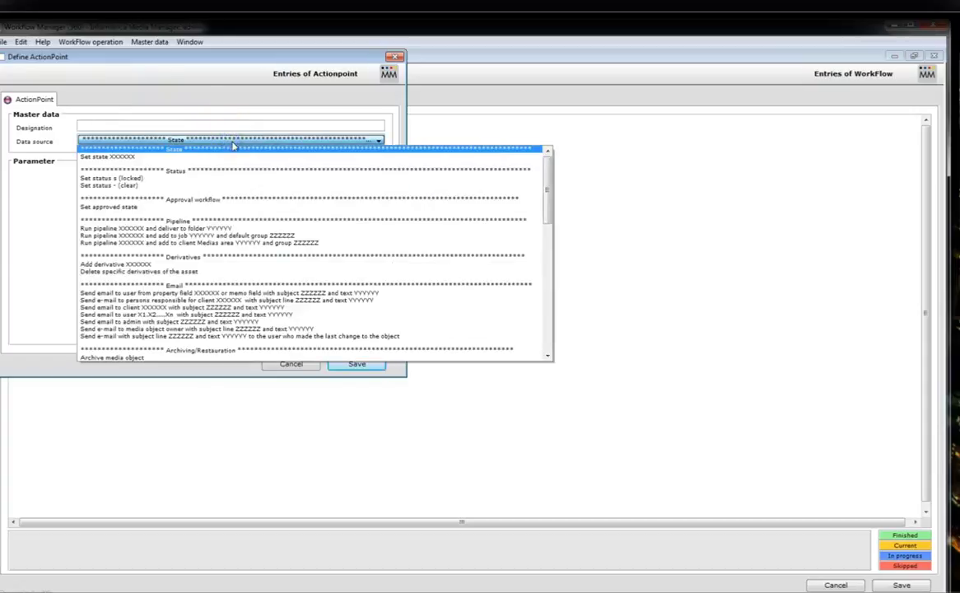
scroll(270, 255, down, 3)
scroll(272, 272, down, 5)
scroll(269, 285, down, 3)
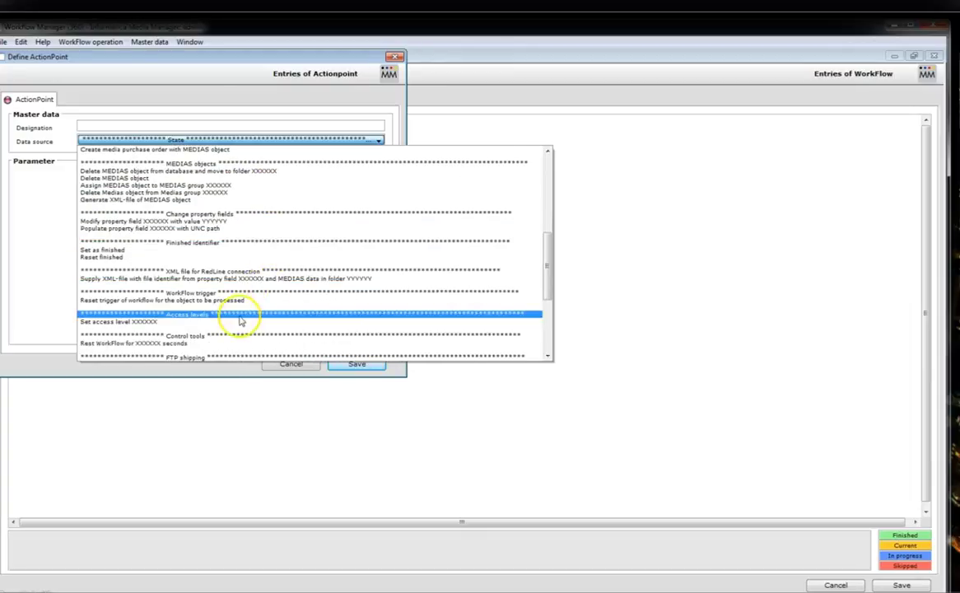
click(236, 321)
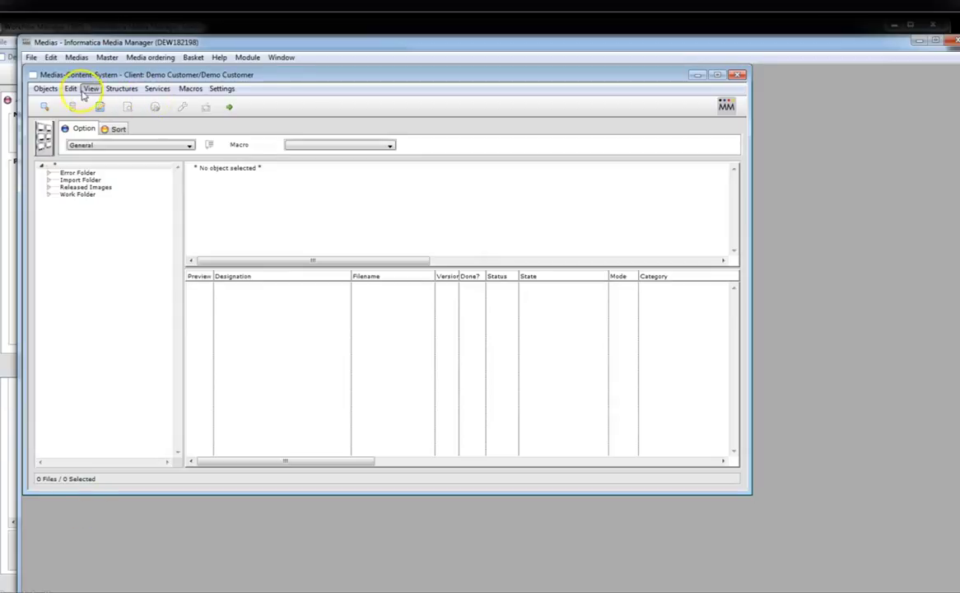
- Switch to Medias and look up the Demo Customer client's access level numbers for "Image Import OK" and "Error - to check"
click(107, 57)
click(143, 144)
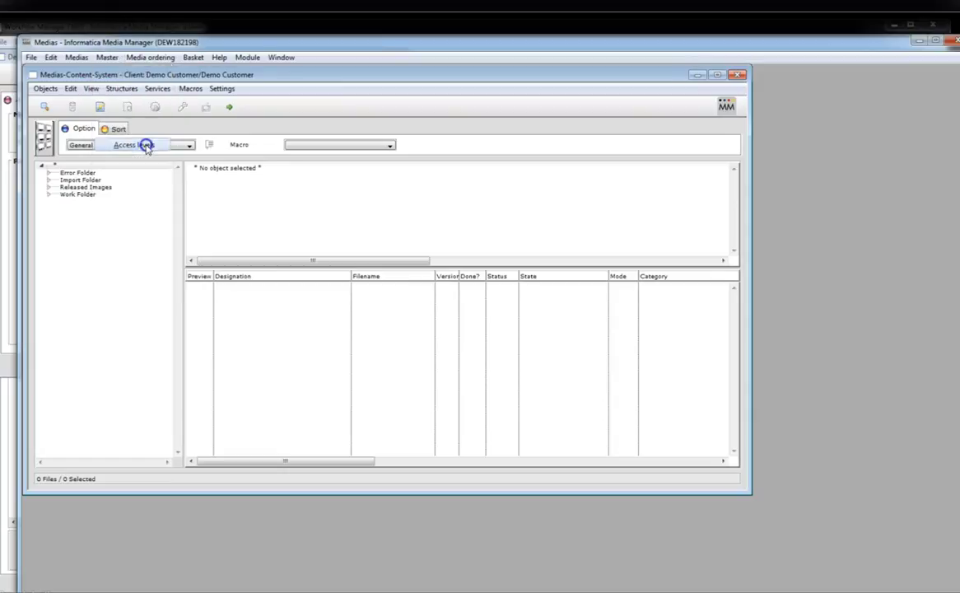
click(49, 96)
double_click(148, 210)
click(247, 138)
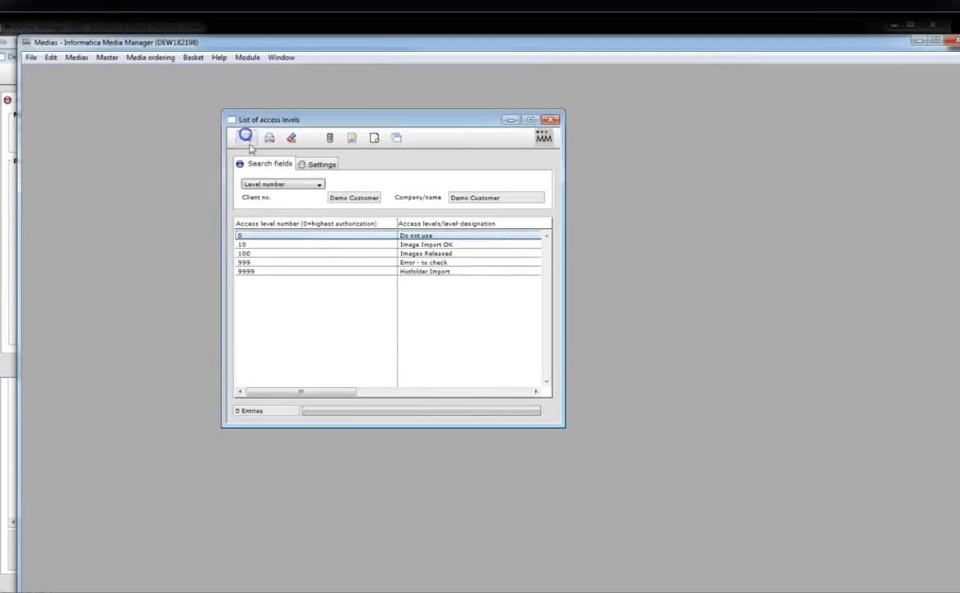
click(444, 246)
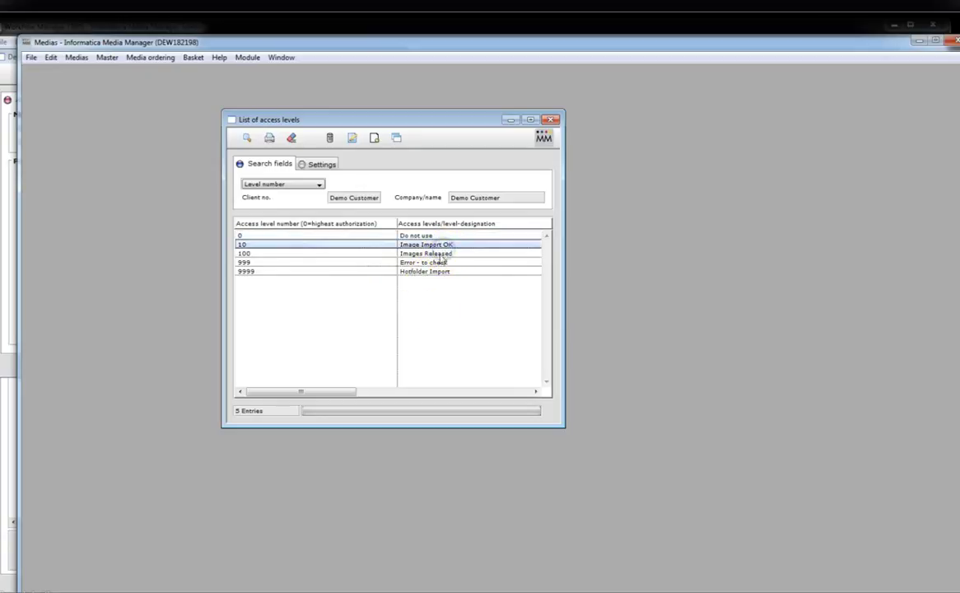
click(436, 262)
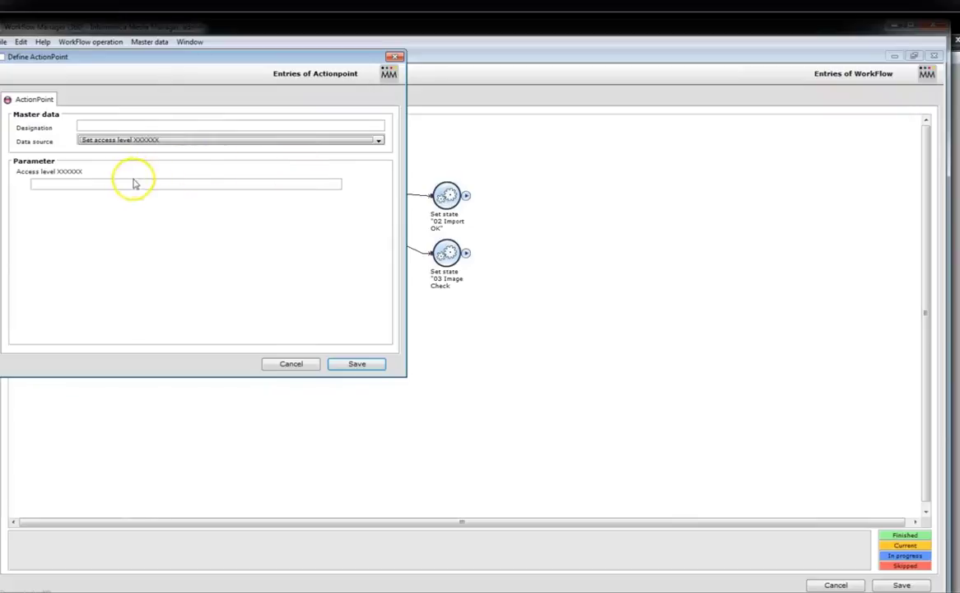
- Back in Workflow Manager, set the new ActionPoint's access level to 10 and connect it after the upper "02 Import OK" ActionPoint
click(134, 184)
text(10)
click(372, 363)
drag(34, 138, 554, 195)
drag(475, 198, 552, 198)
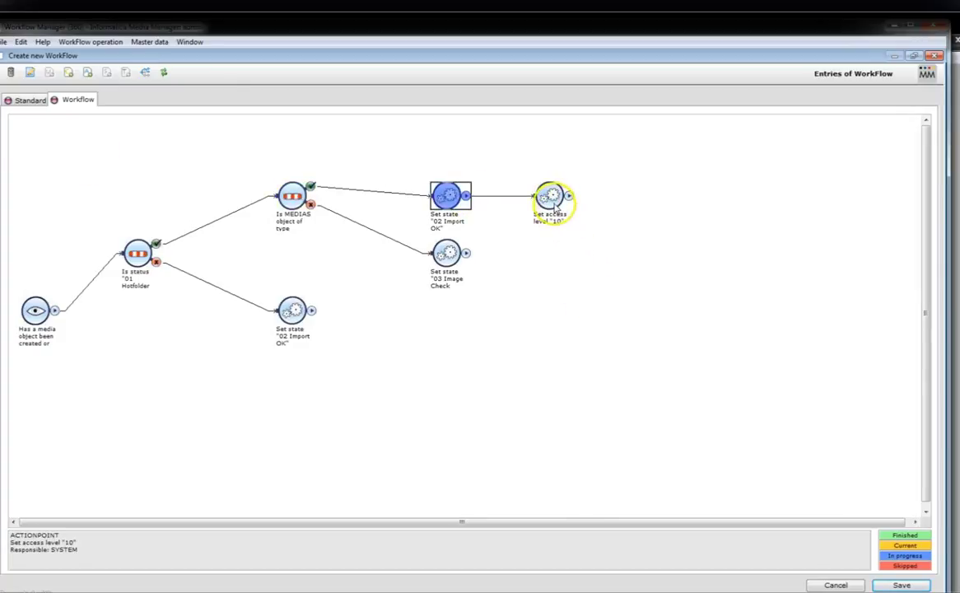
- Duplicate the access level "10" ActionPoint below the original and connect the "03 Image Check Failed" ActionPoint to the copy
right_click(554, 206)
click(567, 210)
right_click(554, 280)
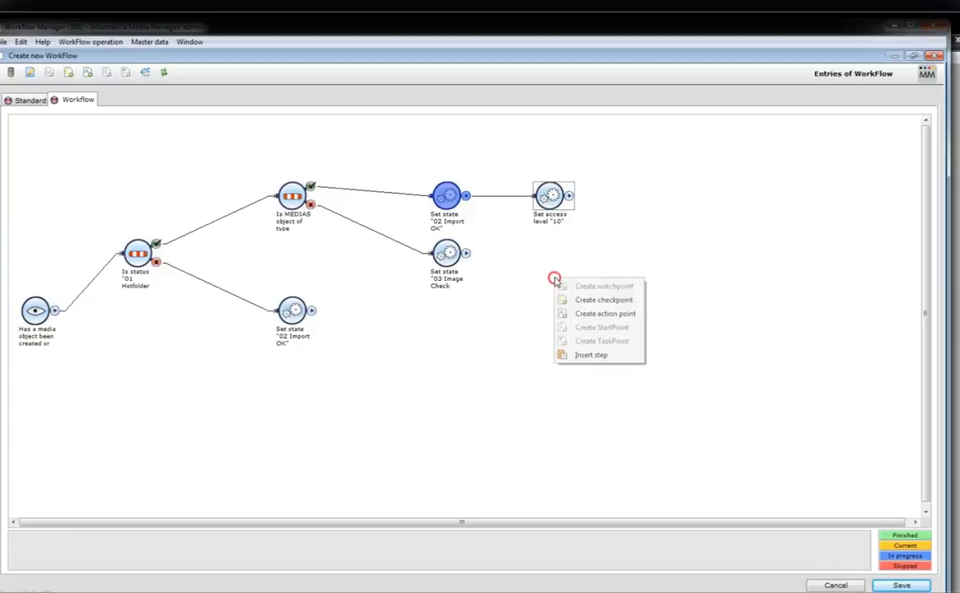
click(586, 355)
drag(466, 253, 550, 311)
- Set the copied ActionPoint's access level to 999
double_click(550, 310)
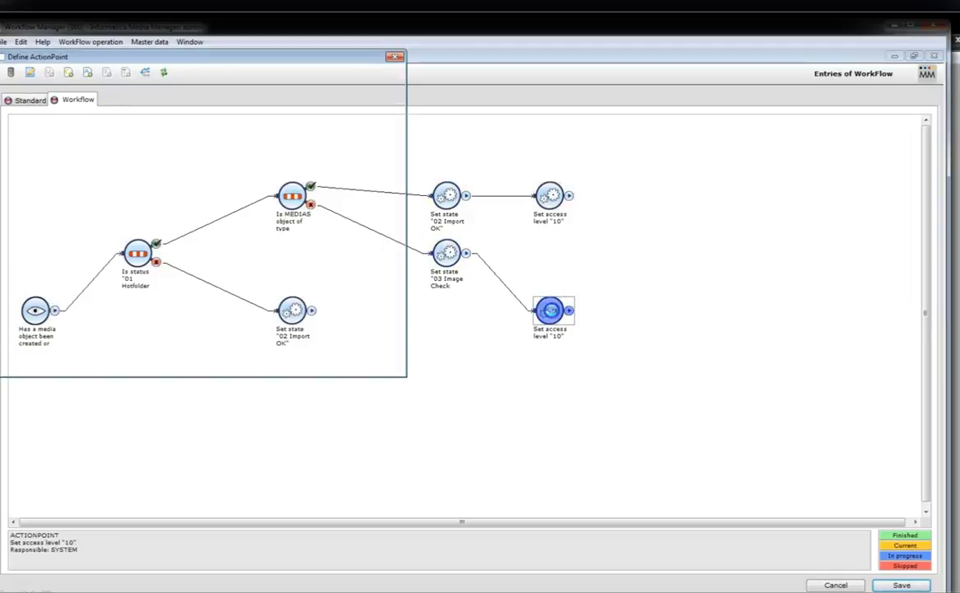
text(999)
click(362, 363)
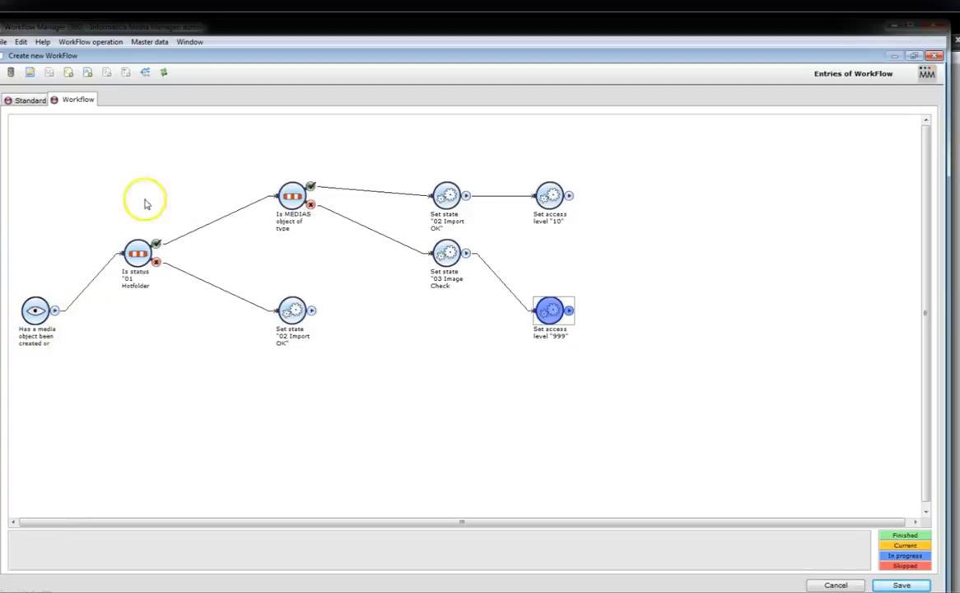
- Examine the data source options available for a new CheckPoint, then discard the CheckPoint definition
click(69, 73)
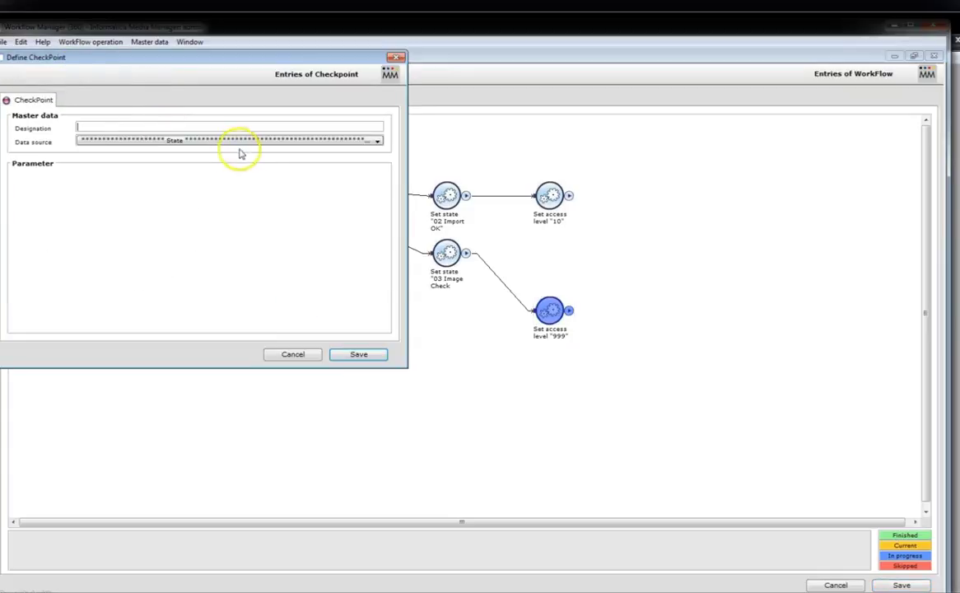
click(249, 141)
drag(505, 171, 510, 298)
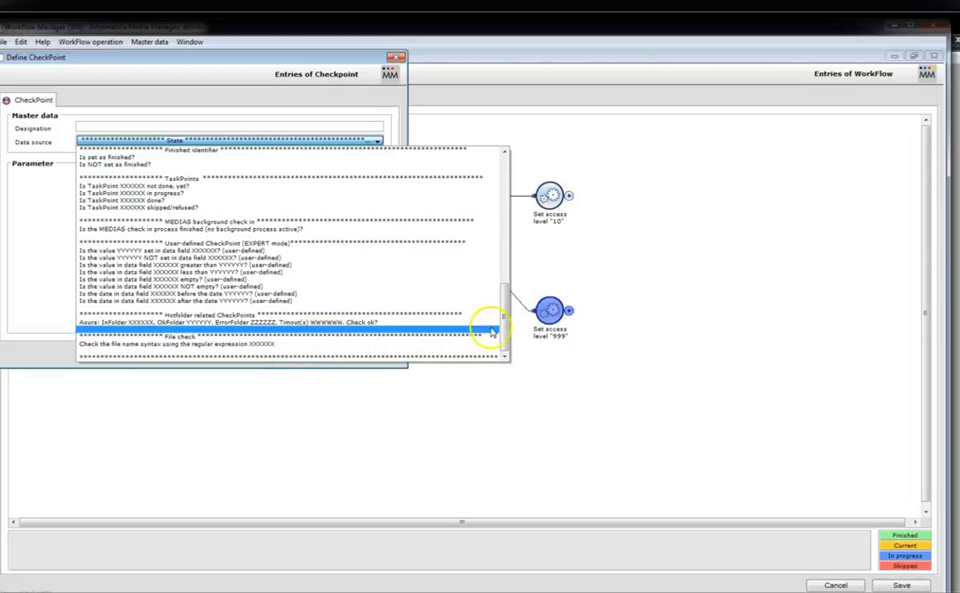
drag(506, 334, 502, 254)
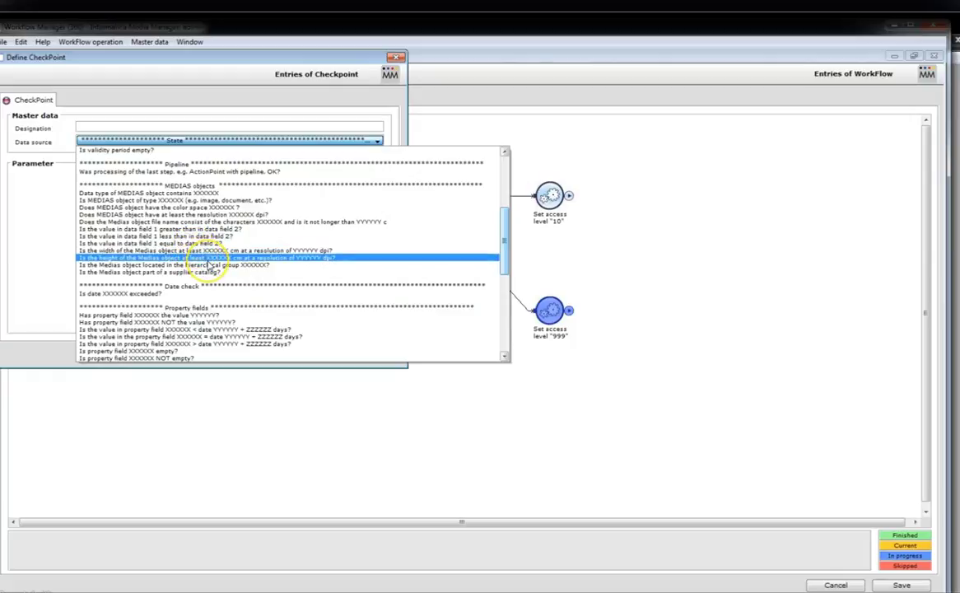
click(36, 271)
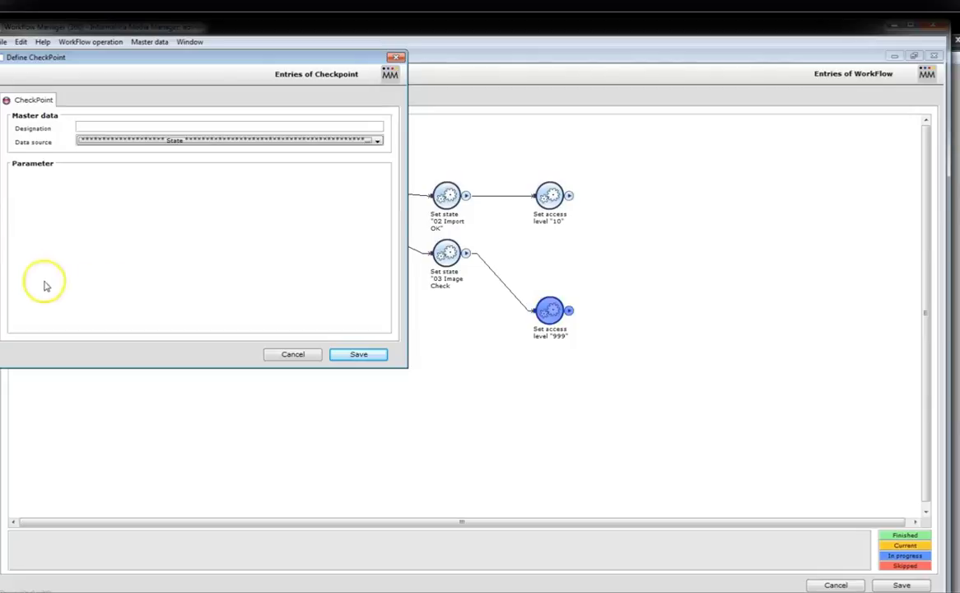
click(362, 356)
click(275, 138)
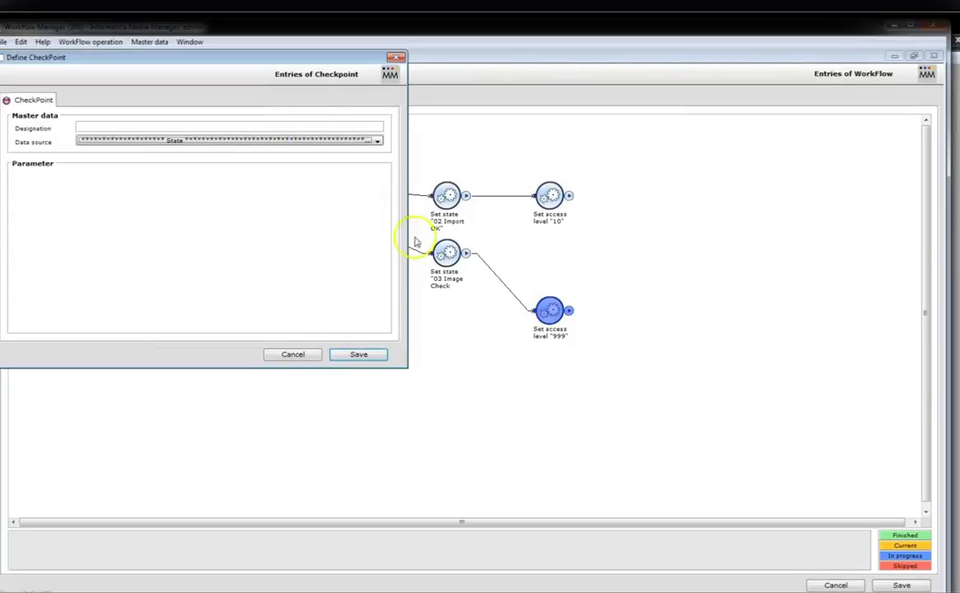
click(286, 355)
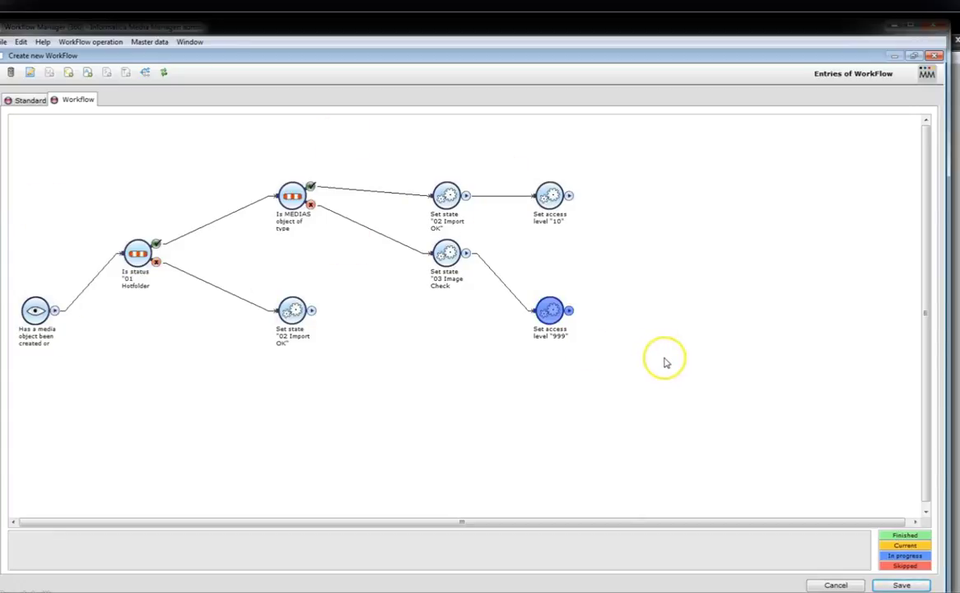
- Save the new Import workflow and close the WorkFlow overview list
click(551, 374)
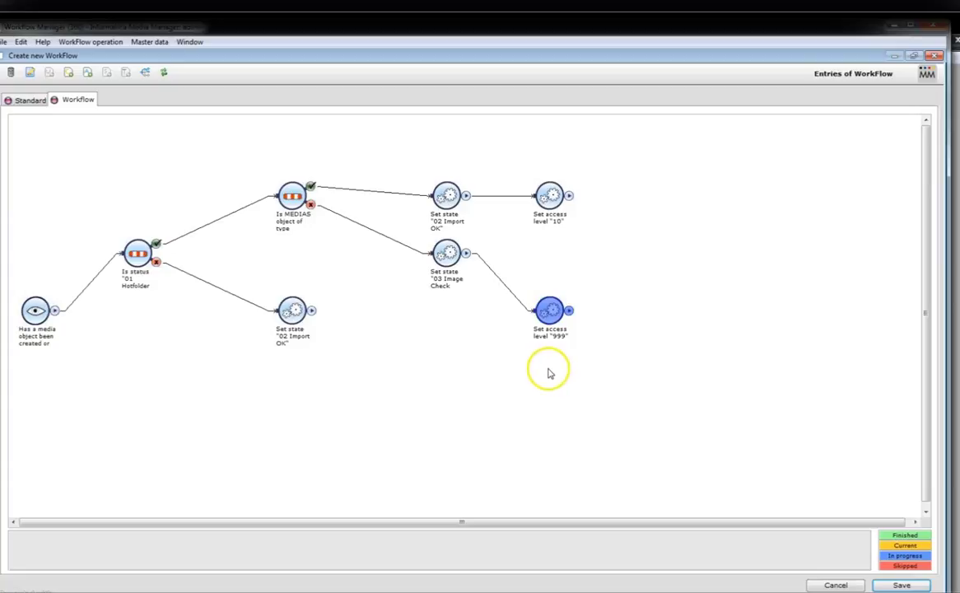
click(910, 586)
click(127, 202)
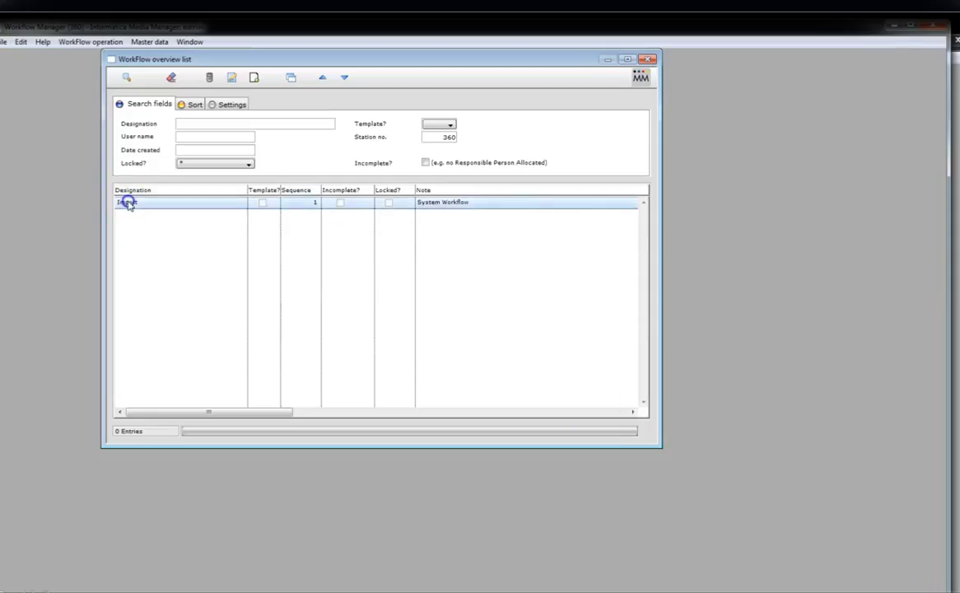
click(646, 61)
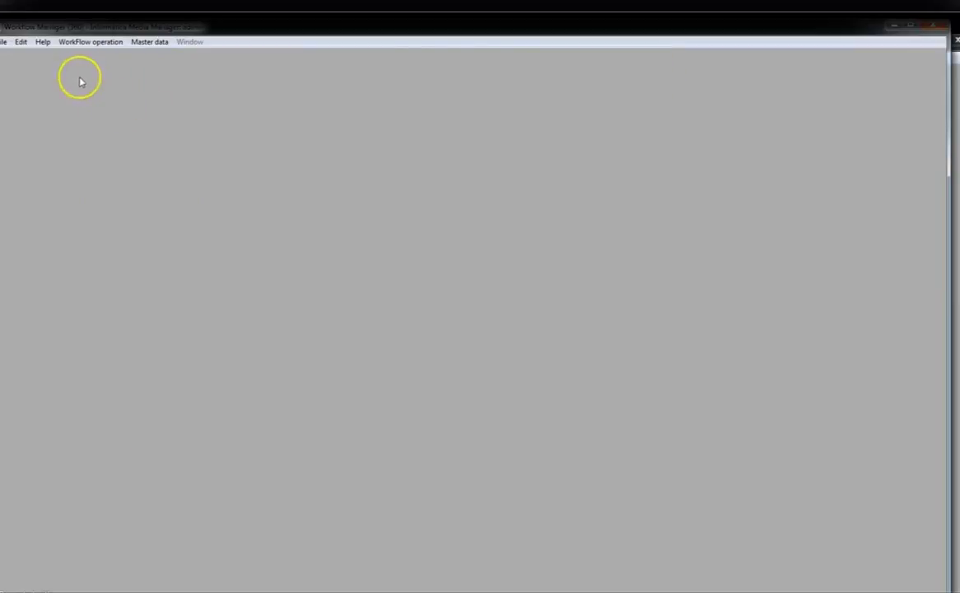
- Start the WorkFlow operation for the saved Import workflow
click(83, 41)
click(96, 74)
click(512, 332)
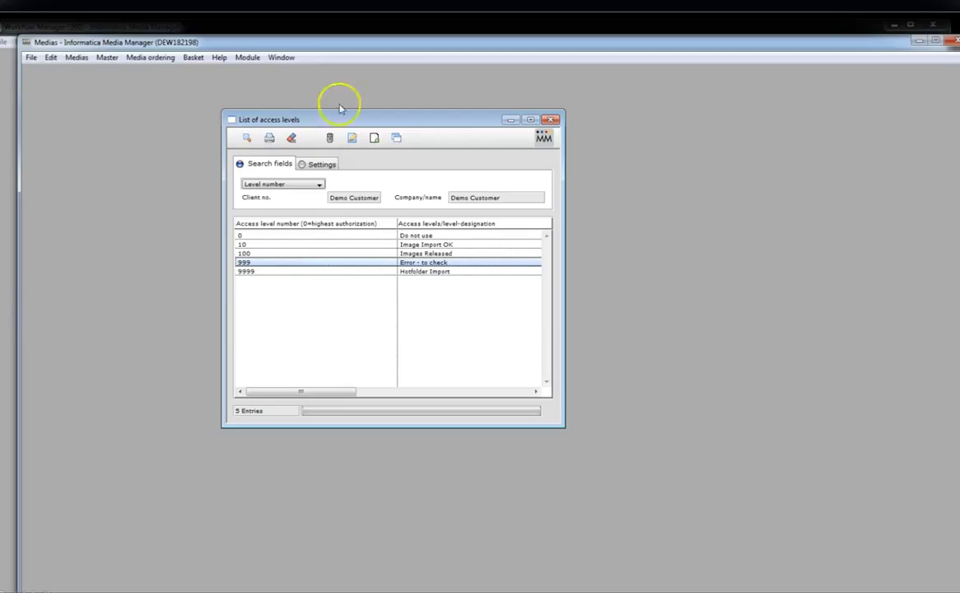
- In Medias, replace the list of access levels with the Demo Customer client's content system, dismissing its initial object search
click(550, 119)
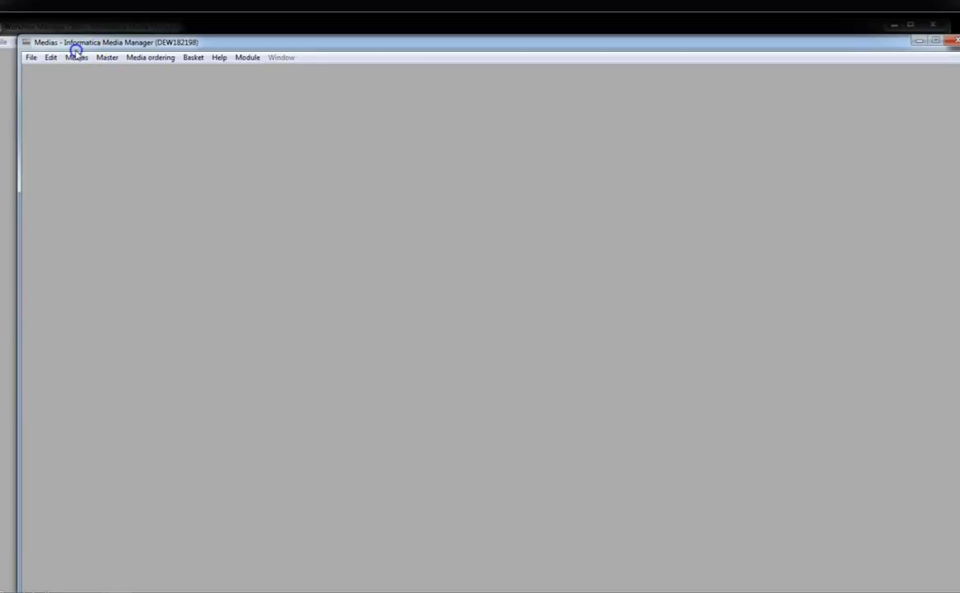
click(77, 56)
click(101, 89)
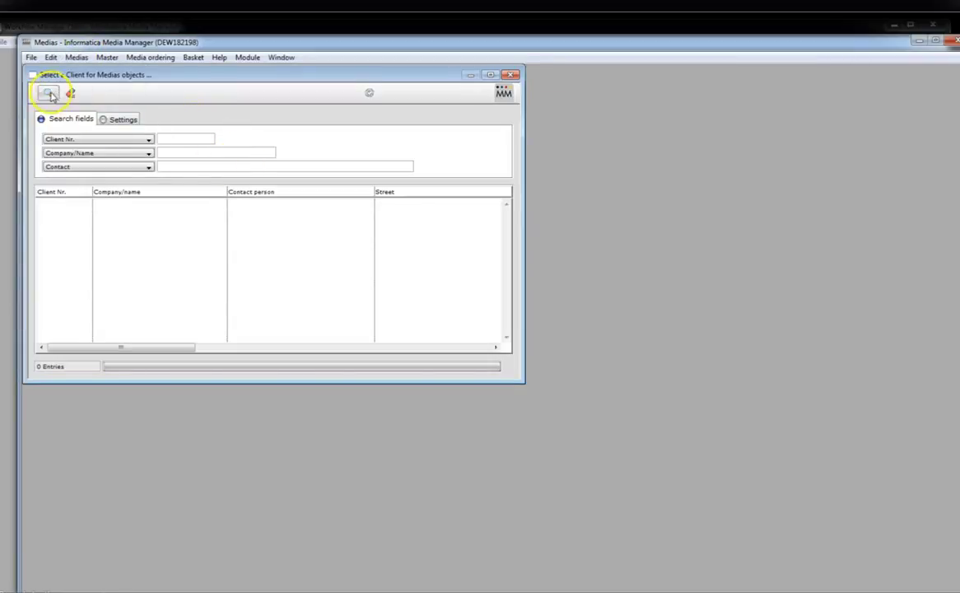
click(47, 93)
click(131, 214)
double_click(131, 213)
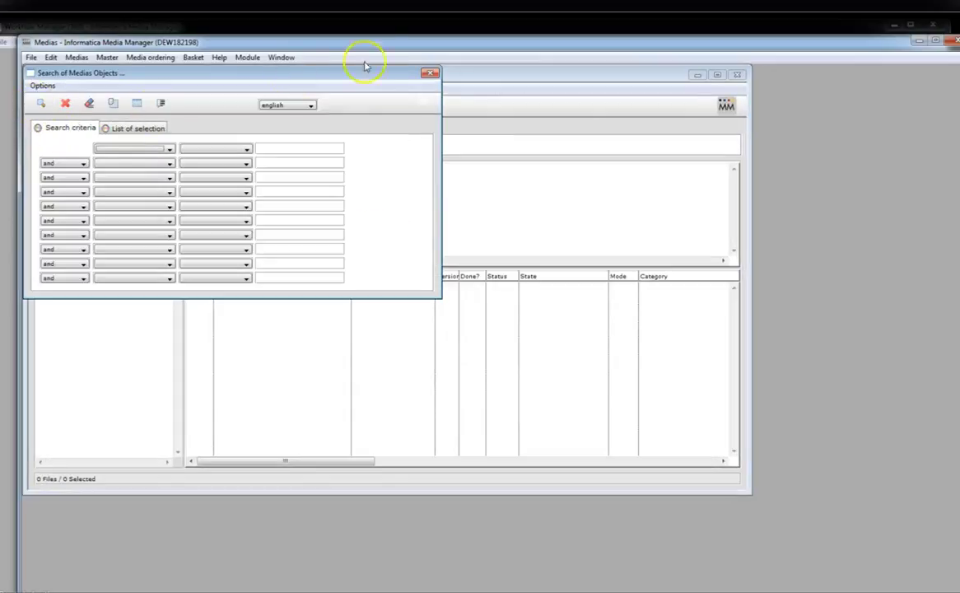
click(430, 73)
- Search the Import Folder for Medias objects without any search criteria
click(89, 187)
click(88, 180)
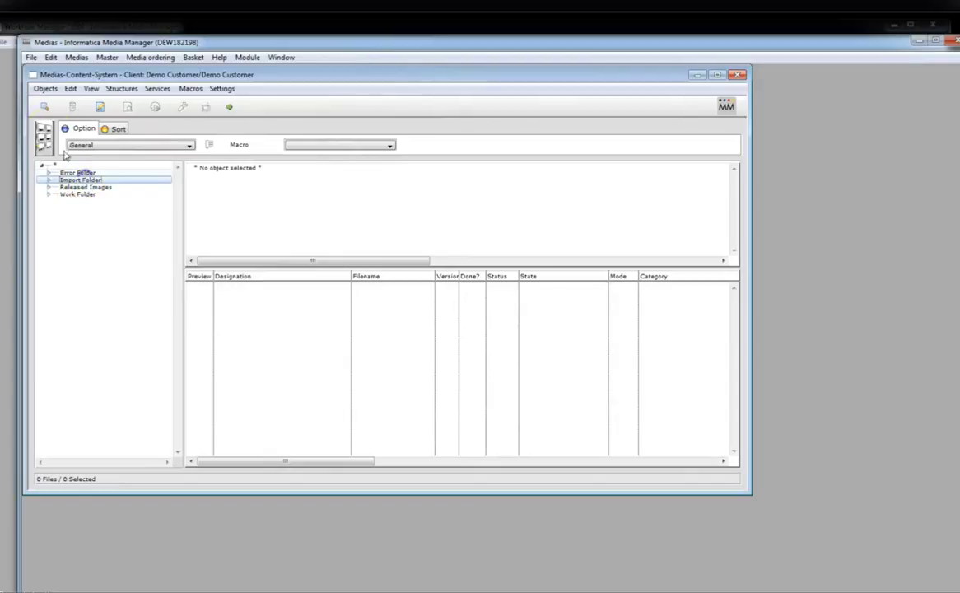
click(45, 106)
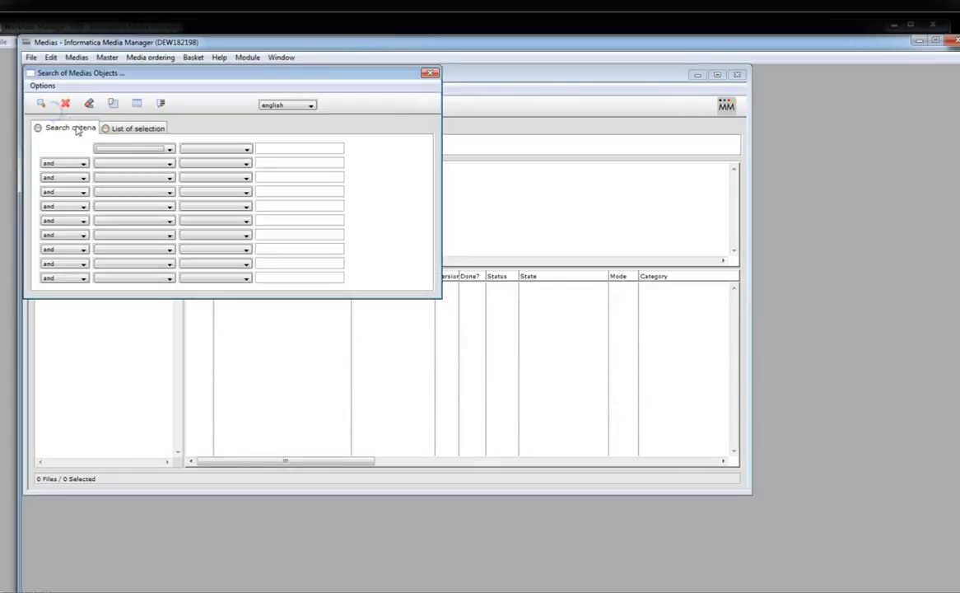
click(41, 103)
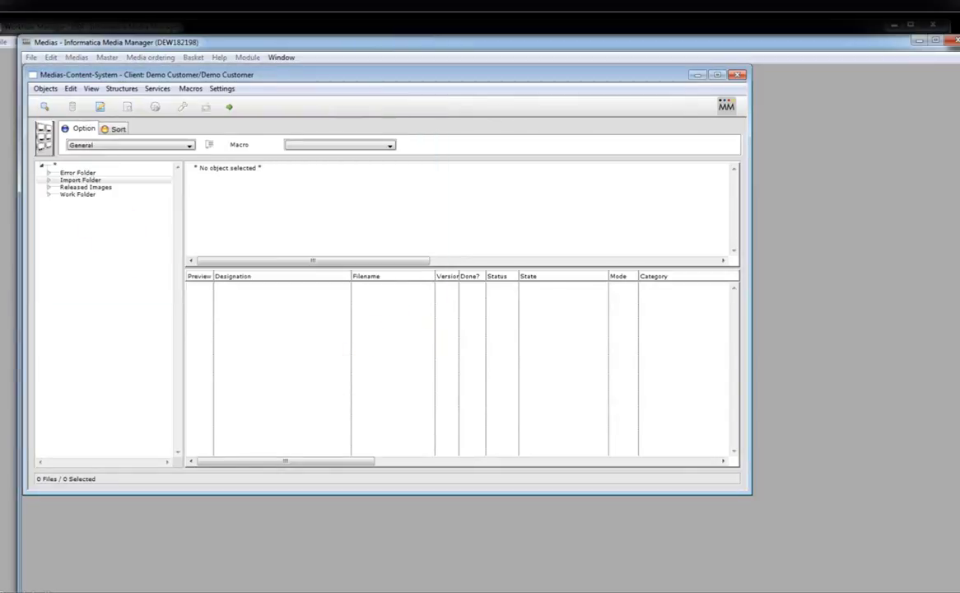
- Switch to Windows Explorer and place the Desert.jpg image in the import hotfolder
key(alt+Tab)
drag(57, 120, 146, 392)
drag(76, 470, 320, 331)
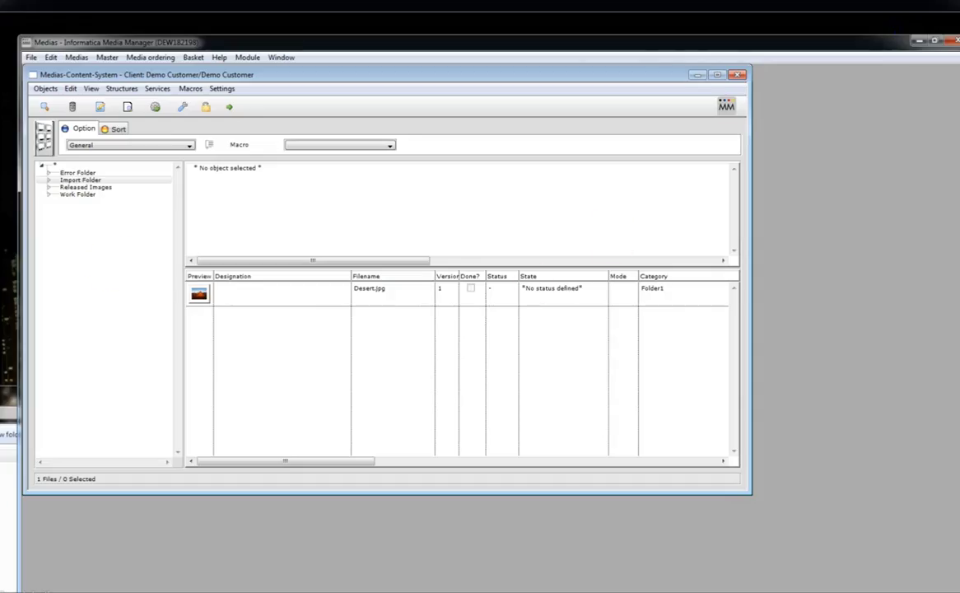
- Repeat the Import Folder search without criteria and open the Desert.jpg object's record to inspect its state and access level
click(43, 105)
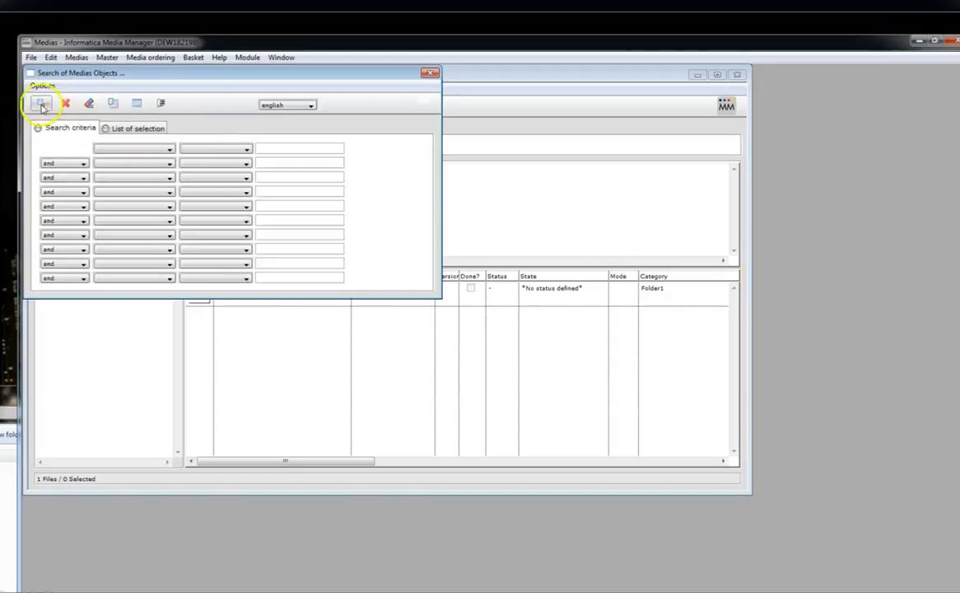
click(40, 103)
click(550, 288)
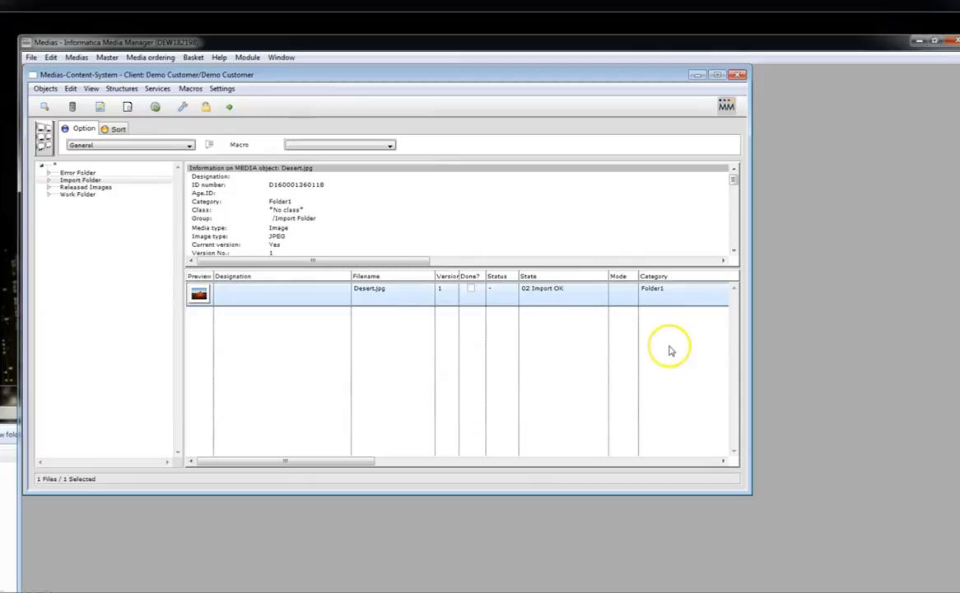
double_click(564, 290)
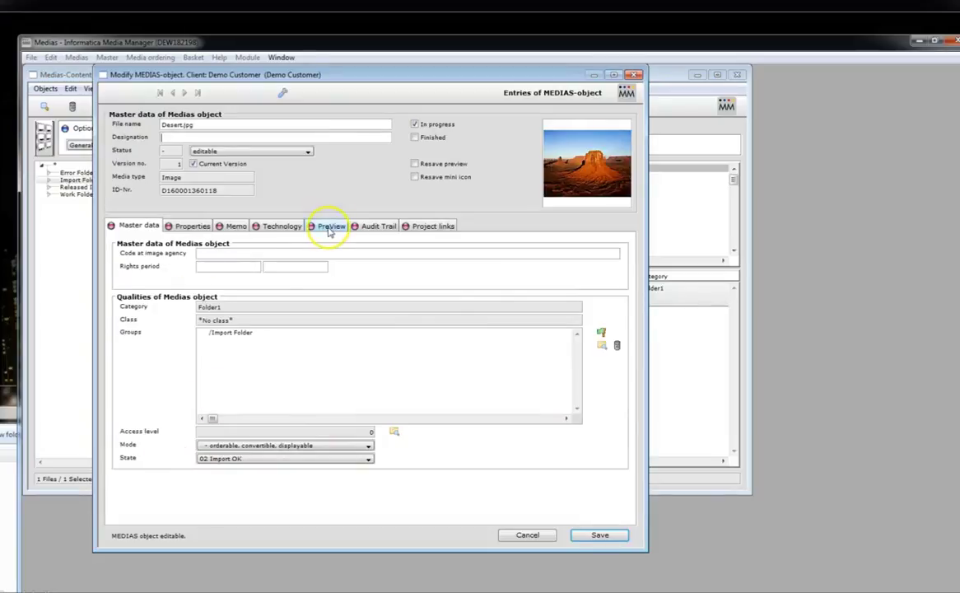
- Close the Desert.jpg record without saving and select its entry in the Import Folder object list
click(531, 537)
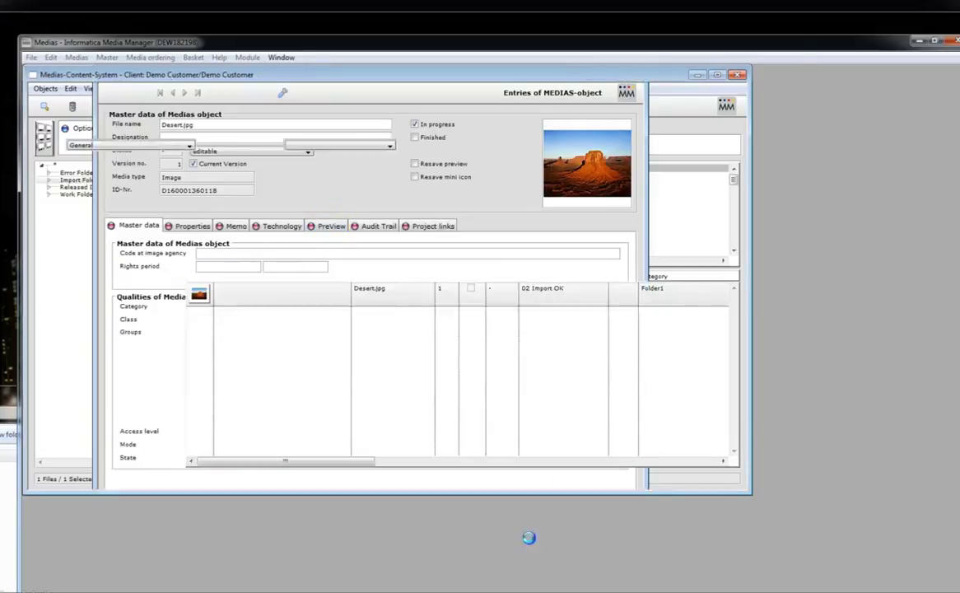
click(298, 356)
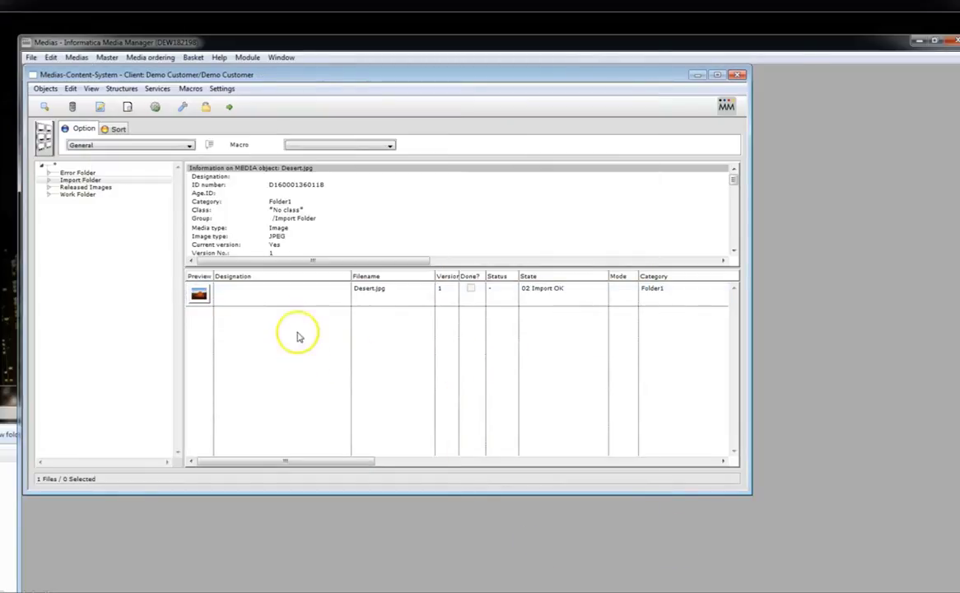
click(291, 302)
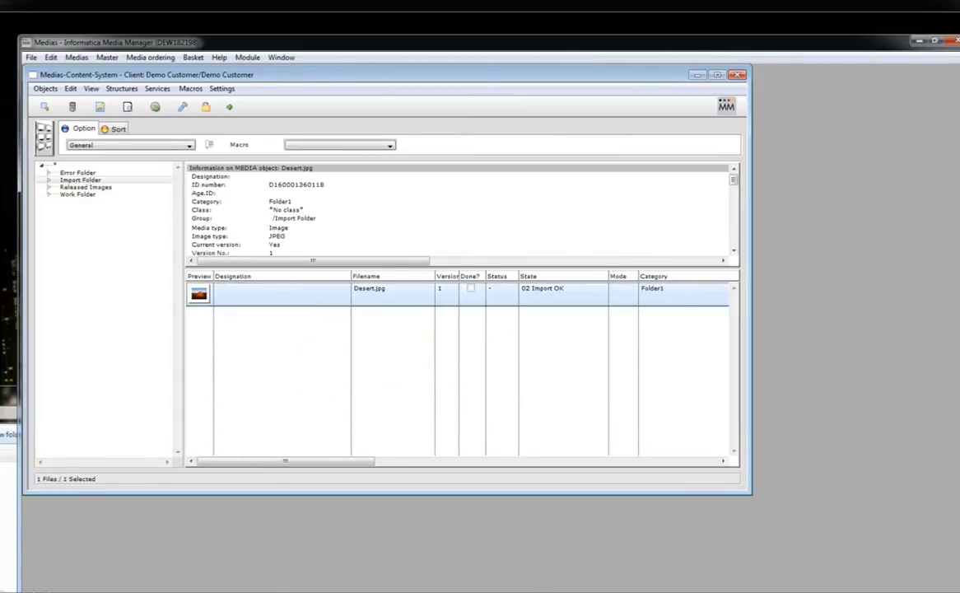
- Switch to Windows Explorer and copy Hydrangeas.jpg, Jellyfish.jpg, Lighthouse.jpg, Penguins.jpg and Tulips34.jpg from the Images folder
click(7, 494)
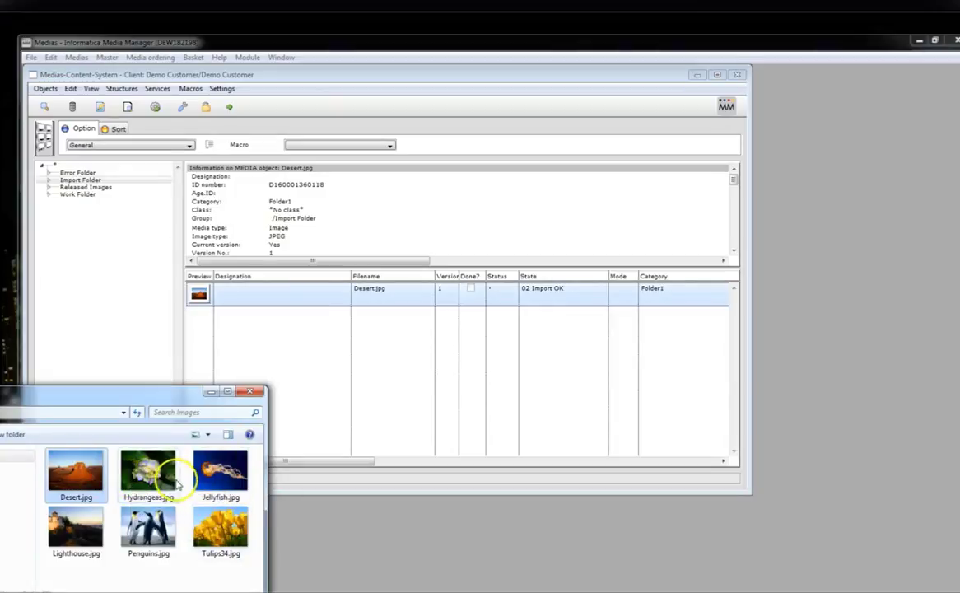
click(172, 485)
click(222, 477)
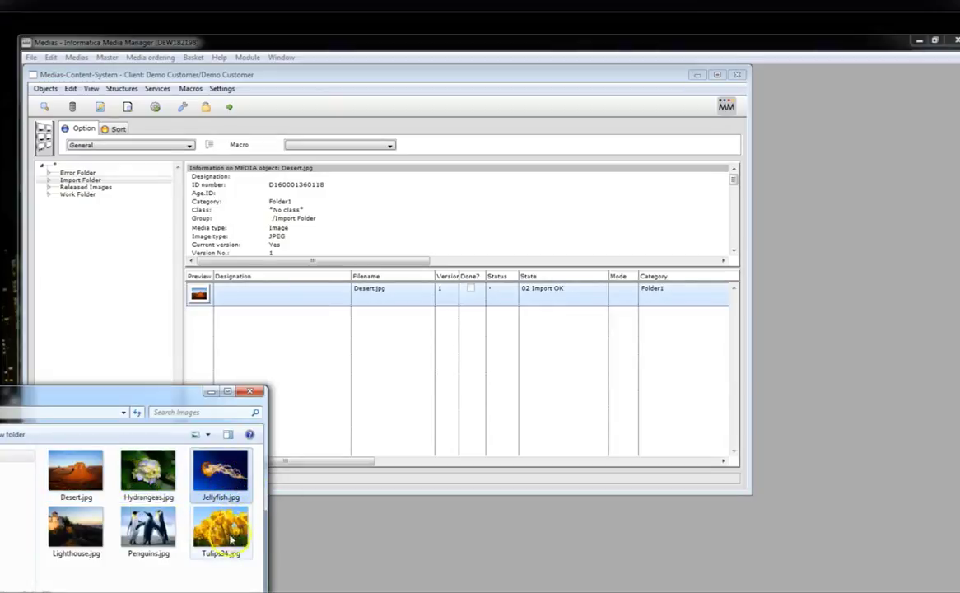
click(229, 543)
click(220, 481)
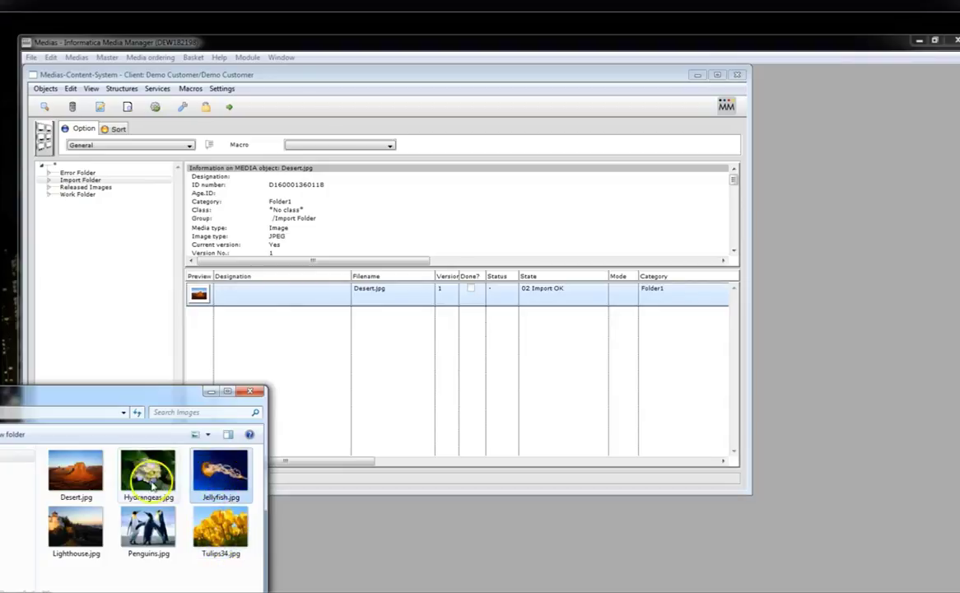
click(175, 492)
key(ctrl+a)
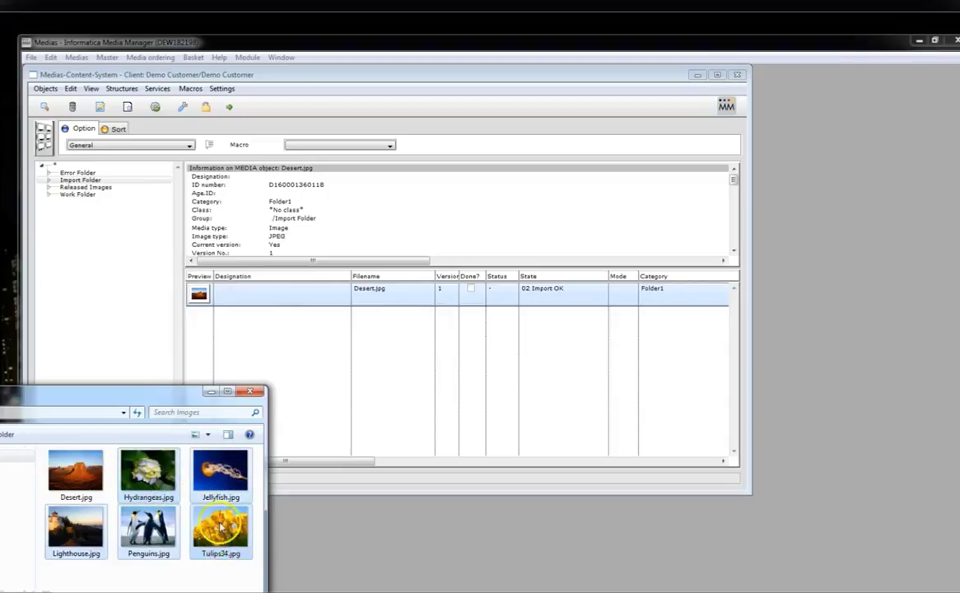
right_click(157, 469)
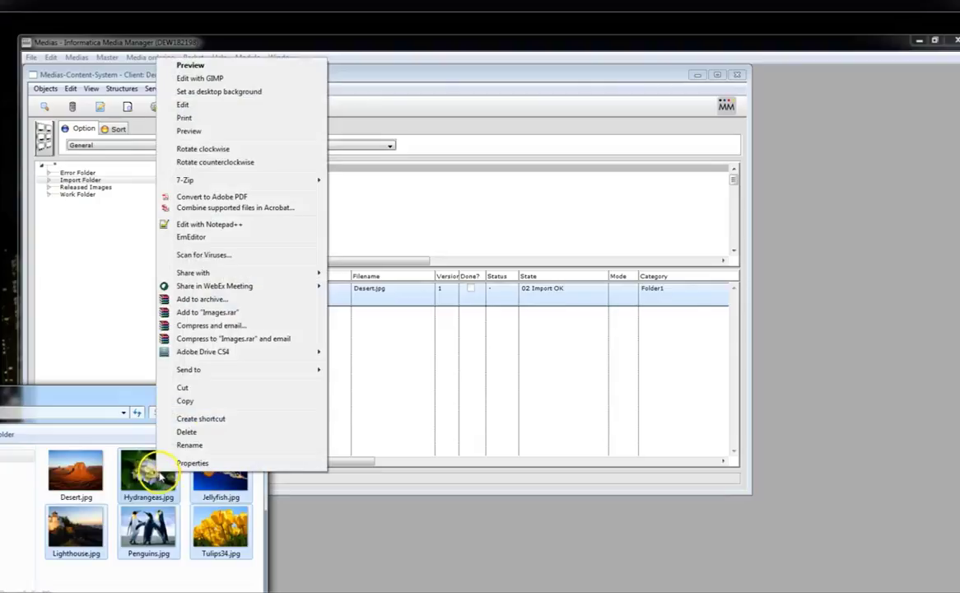
click(196, 402)
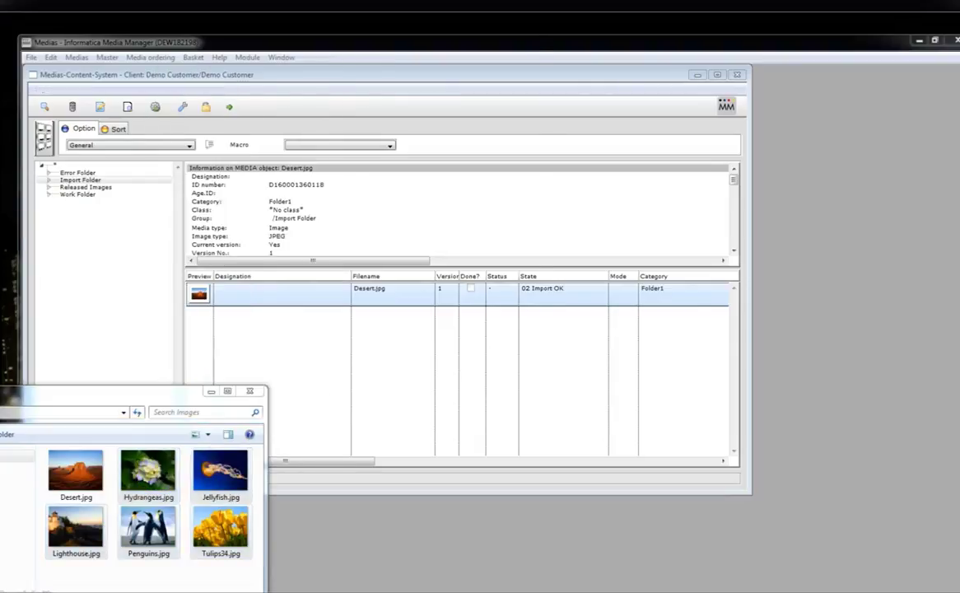
- Paste the copied images into the in folder of the ImageImport hotfolder and return to Medias
click(294, 27)
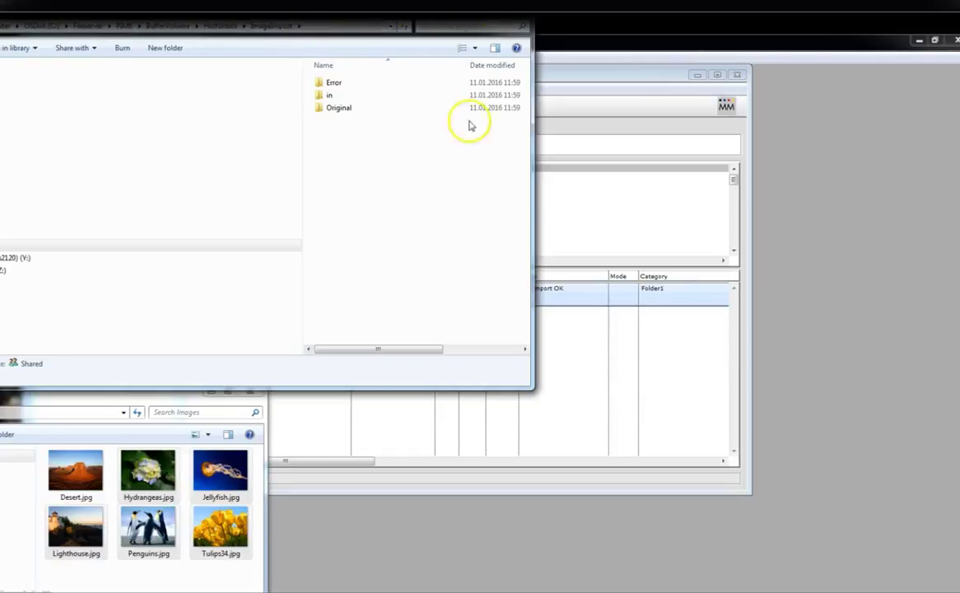
double_click(336, 96)
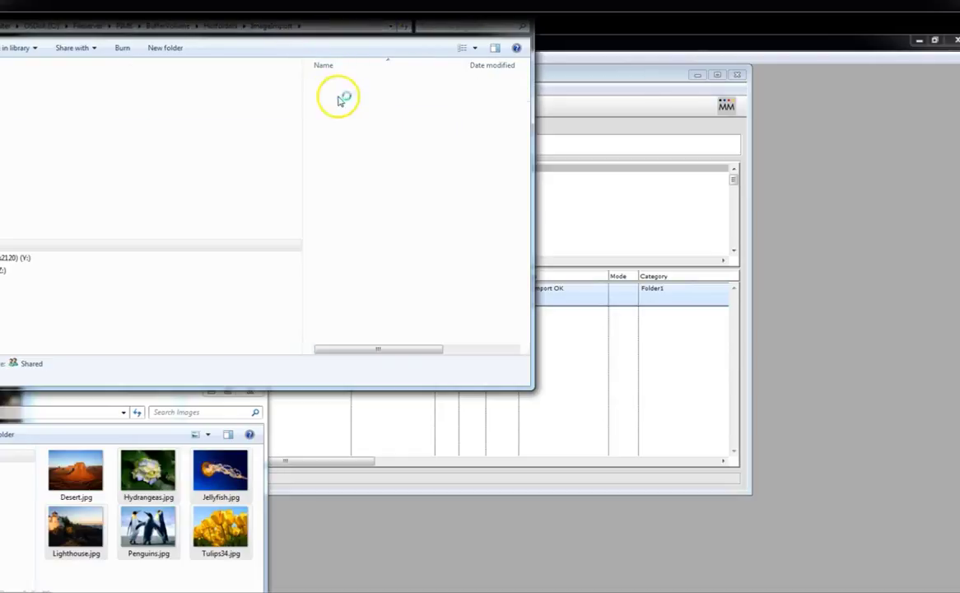
right_click(374, 164)
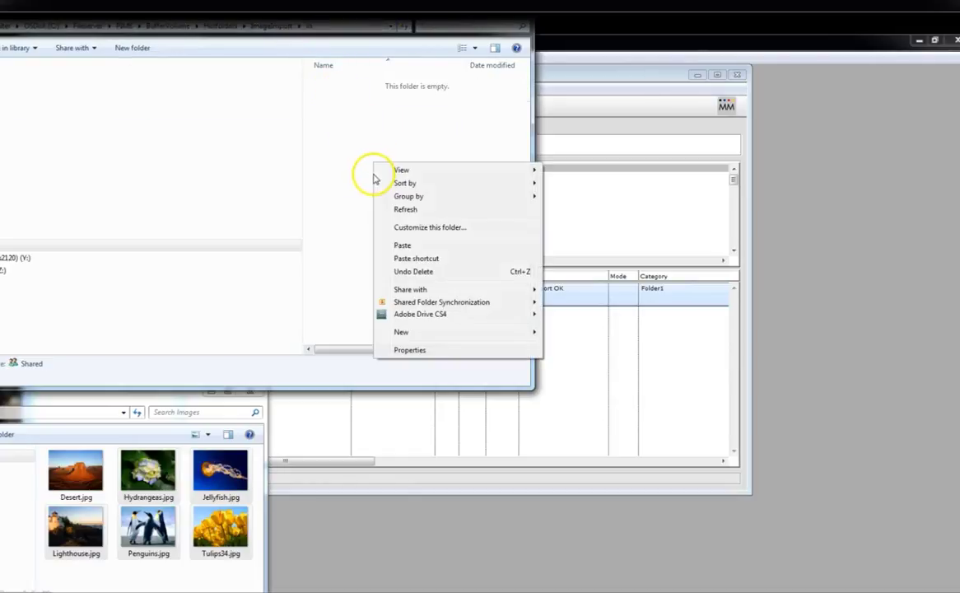
click(422, 245)
drag(264, 7, 238, 93)
click(456, 92)
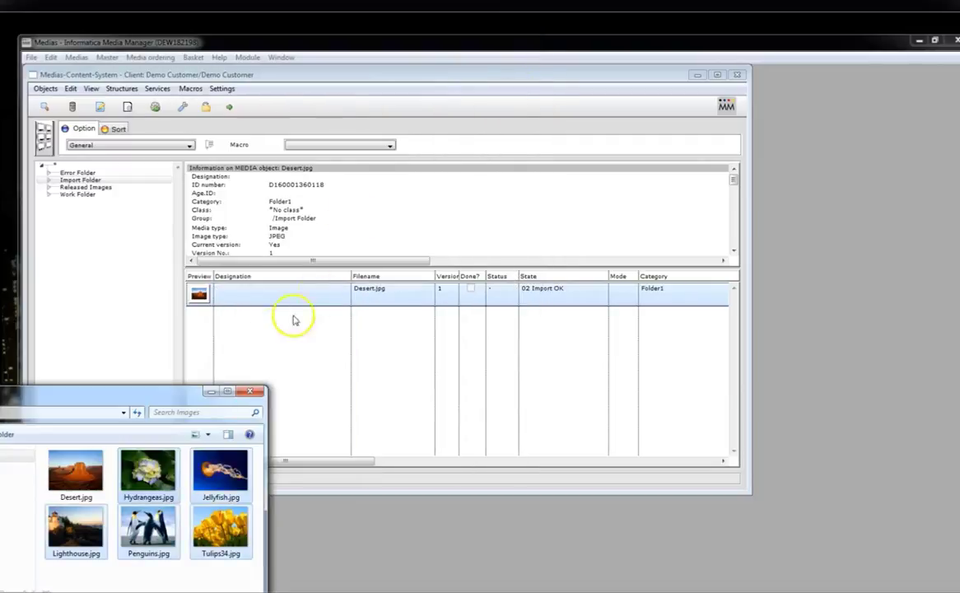
click(209, 393)
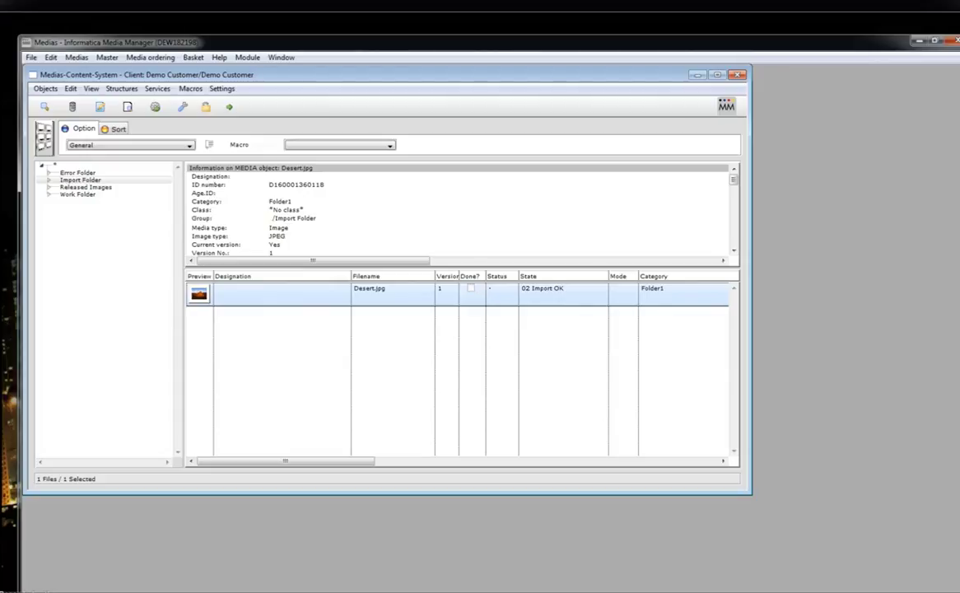
key(alt+Tab)
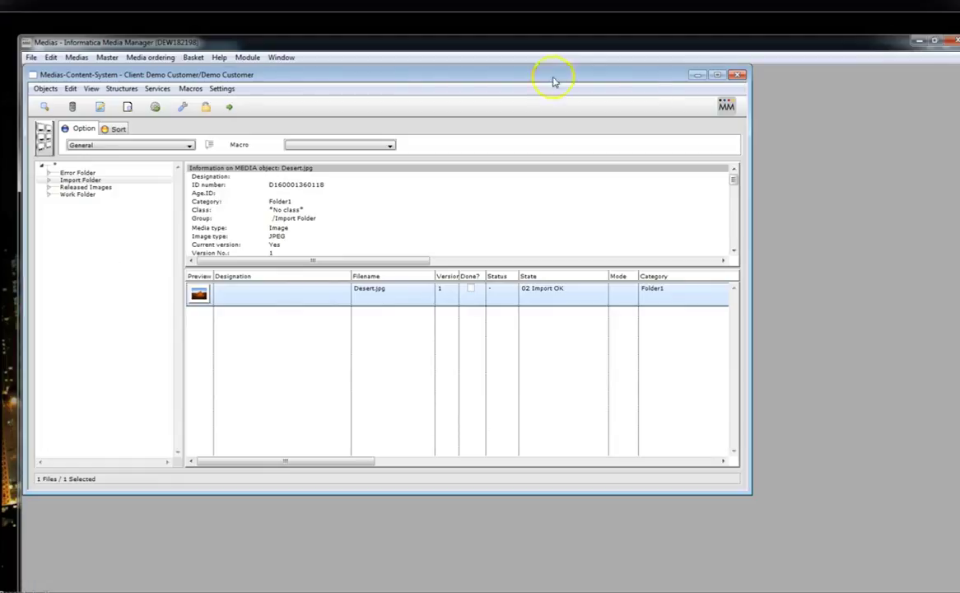
- Repeat the Import Folder search, inspect the state and access level in the Hydrangeas.jpg record, and close the record
click(44, 106)
click(41, 105)
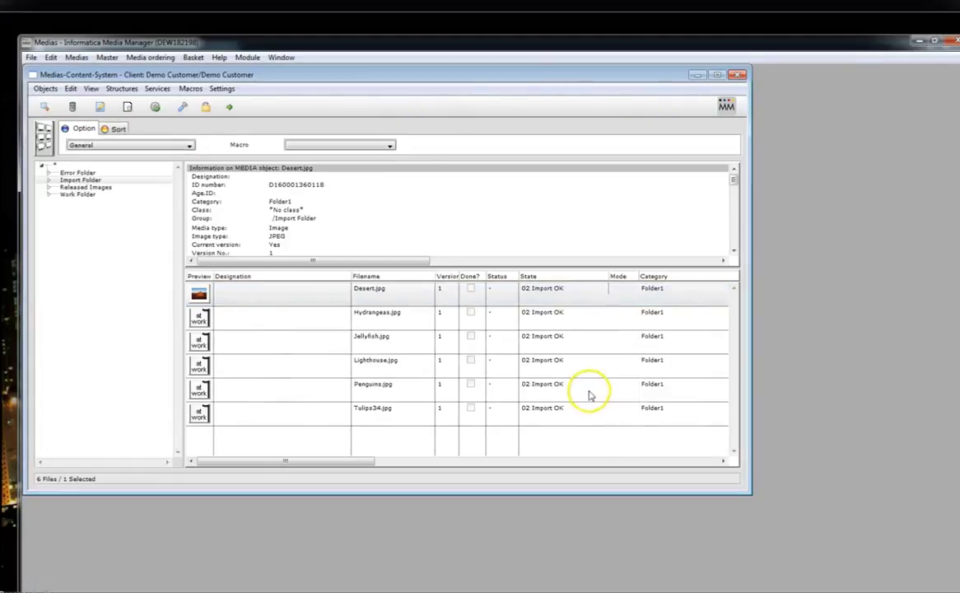
click(282, 320)
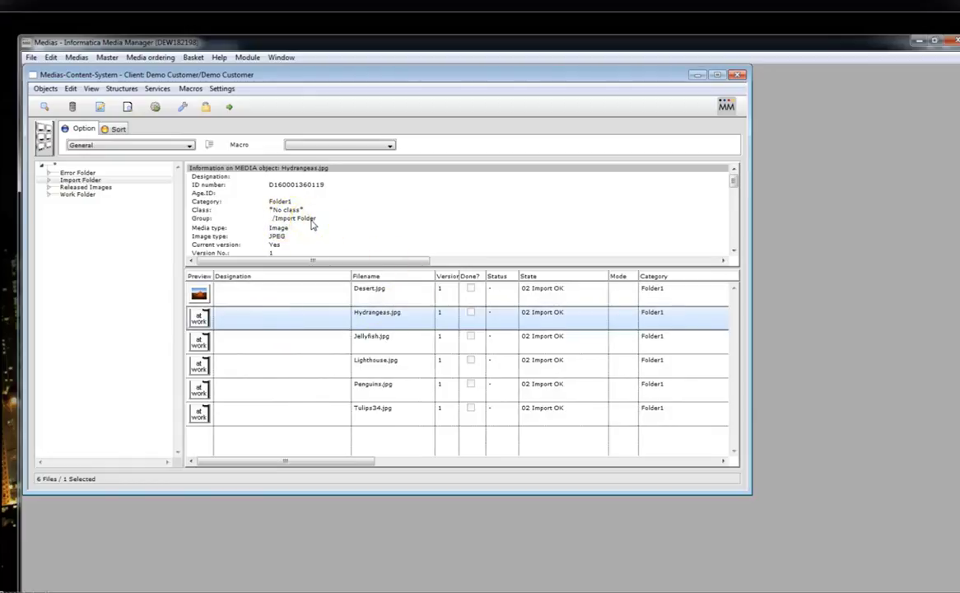
double_click(301, 318)
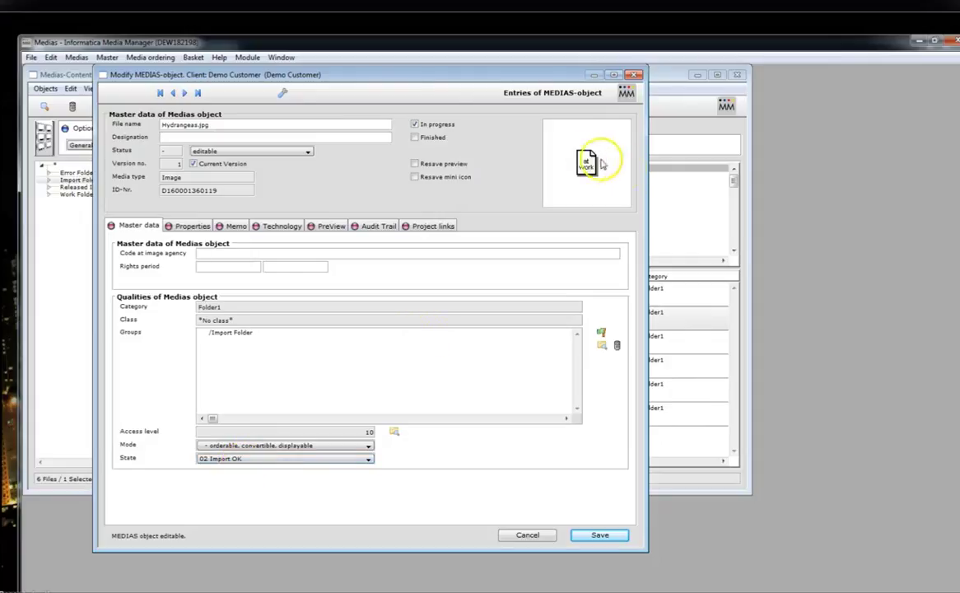
click(635, 76)
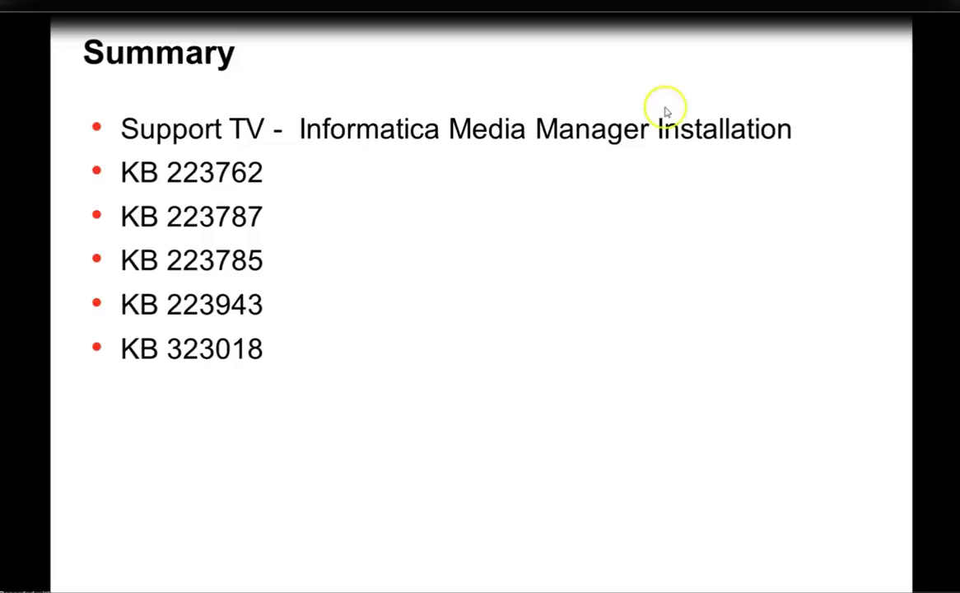
click(317, 213)
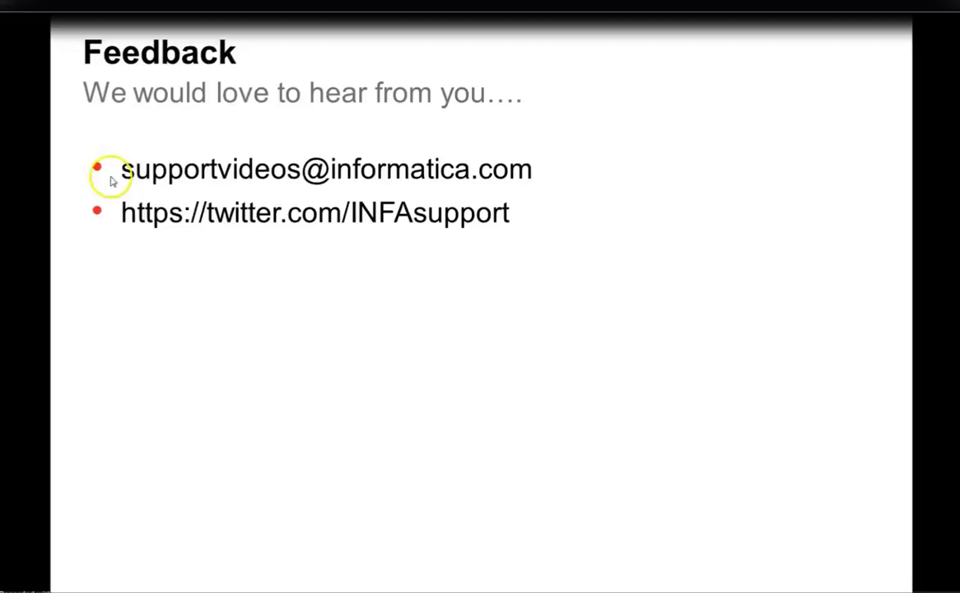